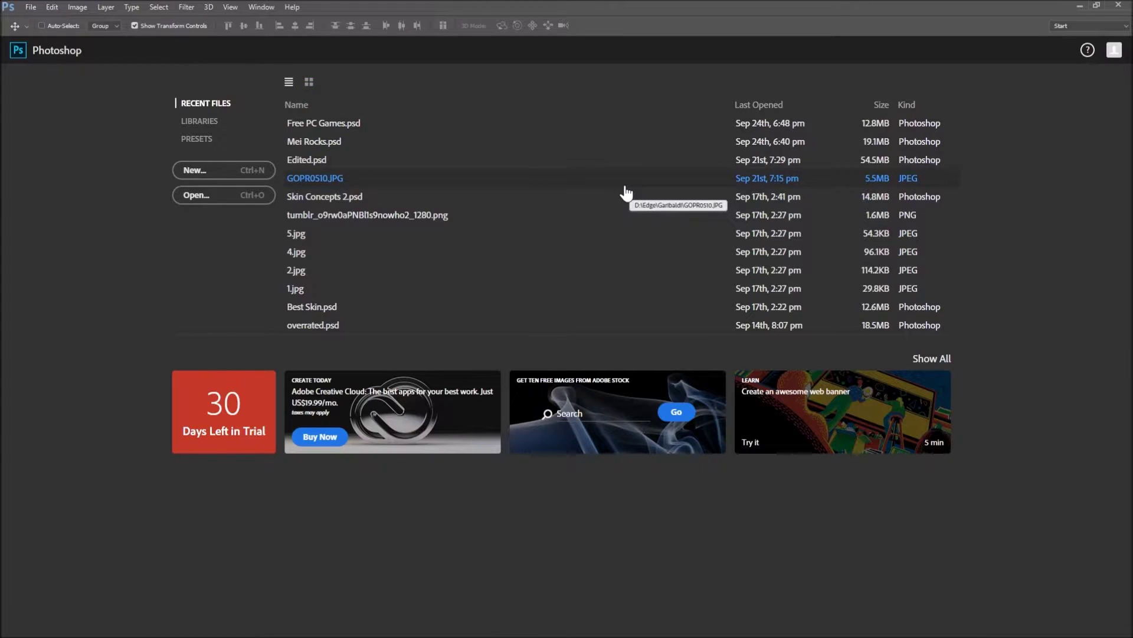
# - Create a new document named "Ricegun tut" at 1920 × 1080 pixels, 300 pixels/centimeter, RGB Color, with a white background
pyautogui.click(214, 177)
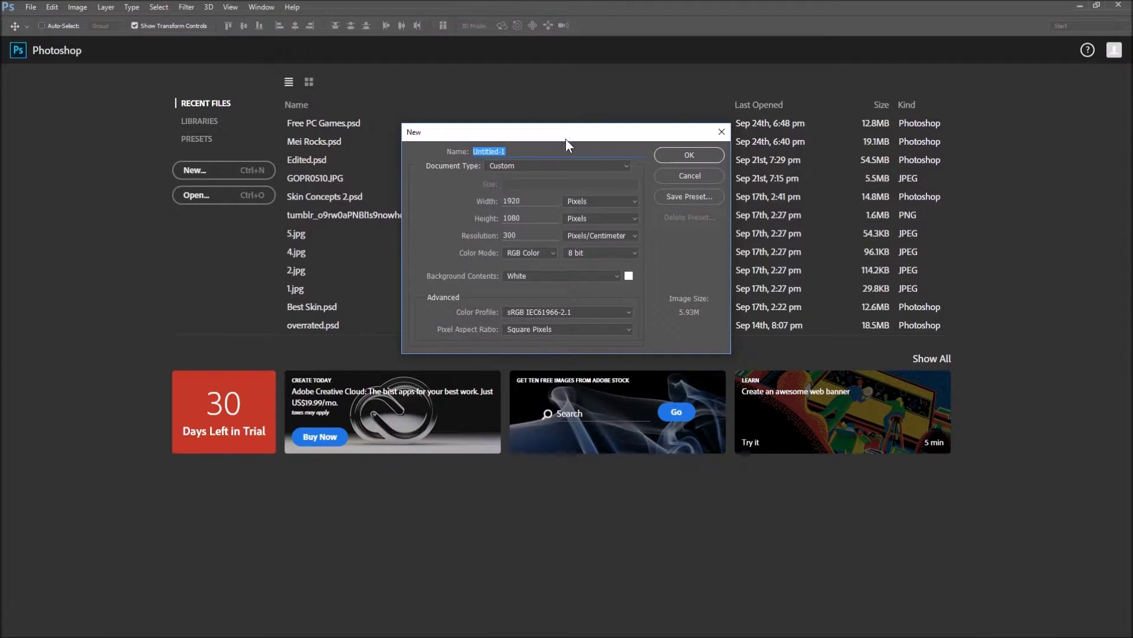
pyautogui.write('Ricu')
pyautogui.moveTo(532, 199); pyautogui.dragTo(480, 204)
pyautogui.click(519, 200)
pyautogui.click(522, 254)
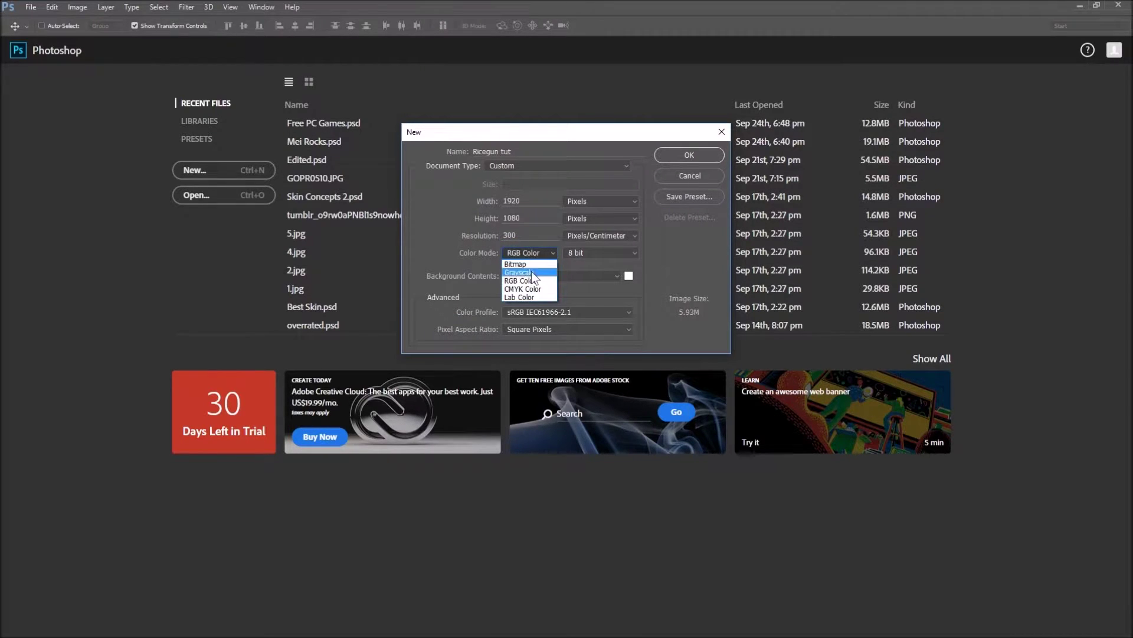
pyautogui.click(514, 277)
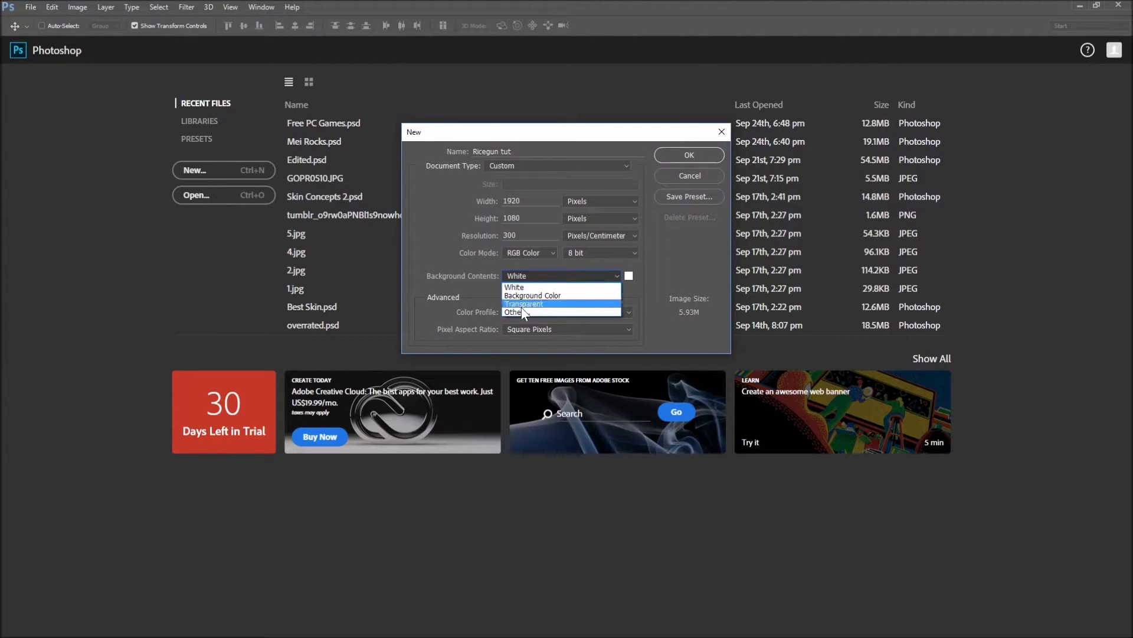
pyautogui.click(538, 274)
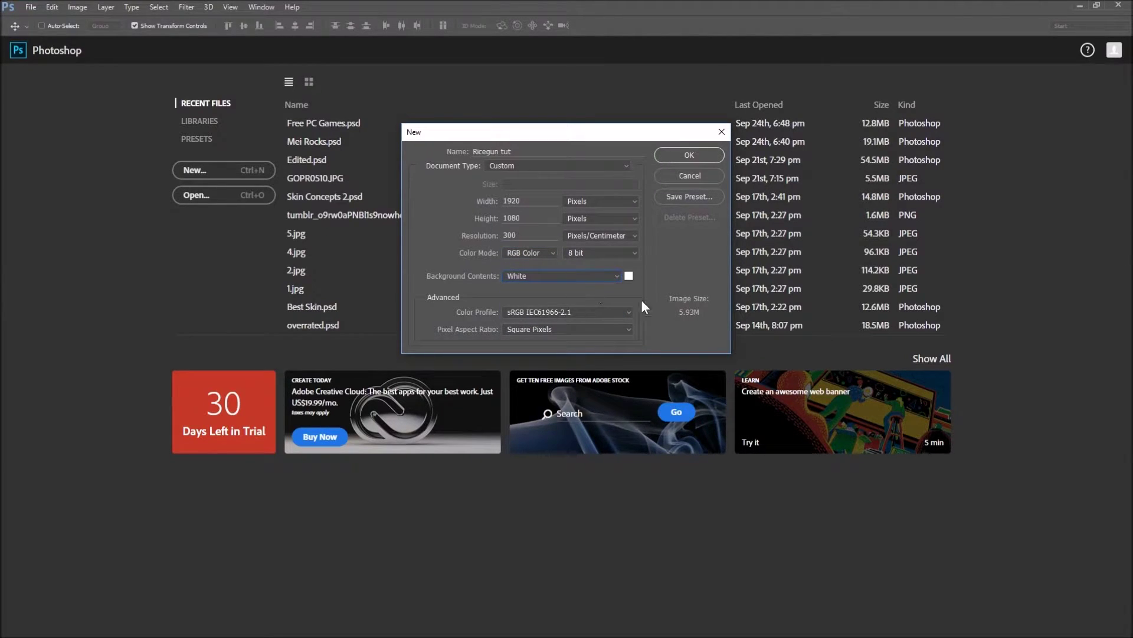
pyautogui.click(557, 313)
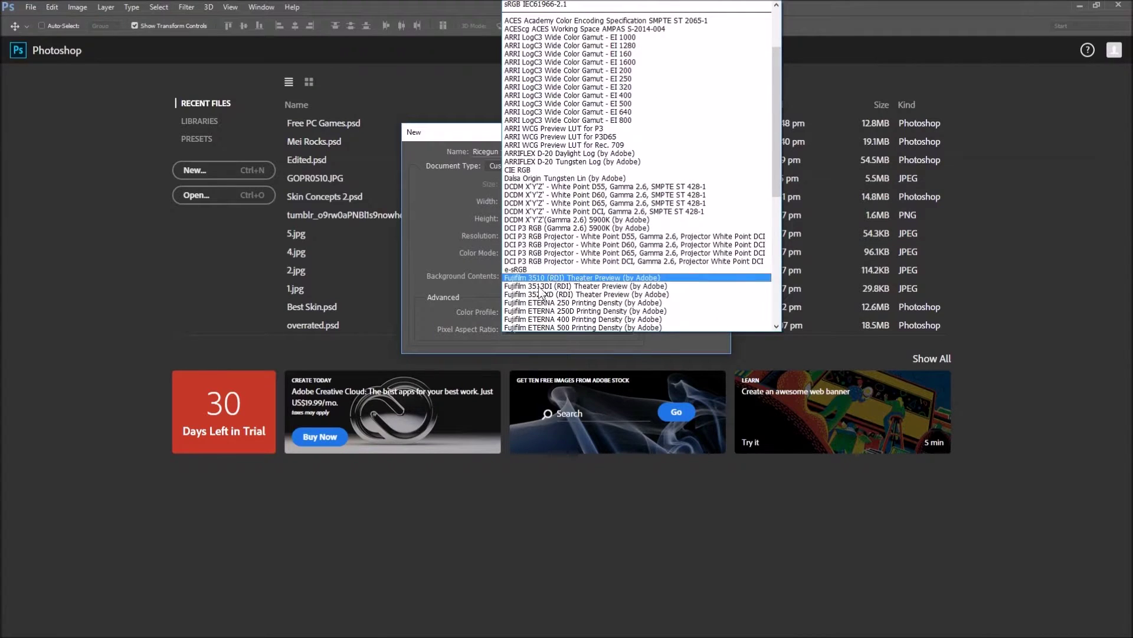
pyautogui.click(523, 258)
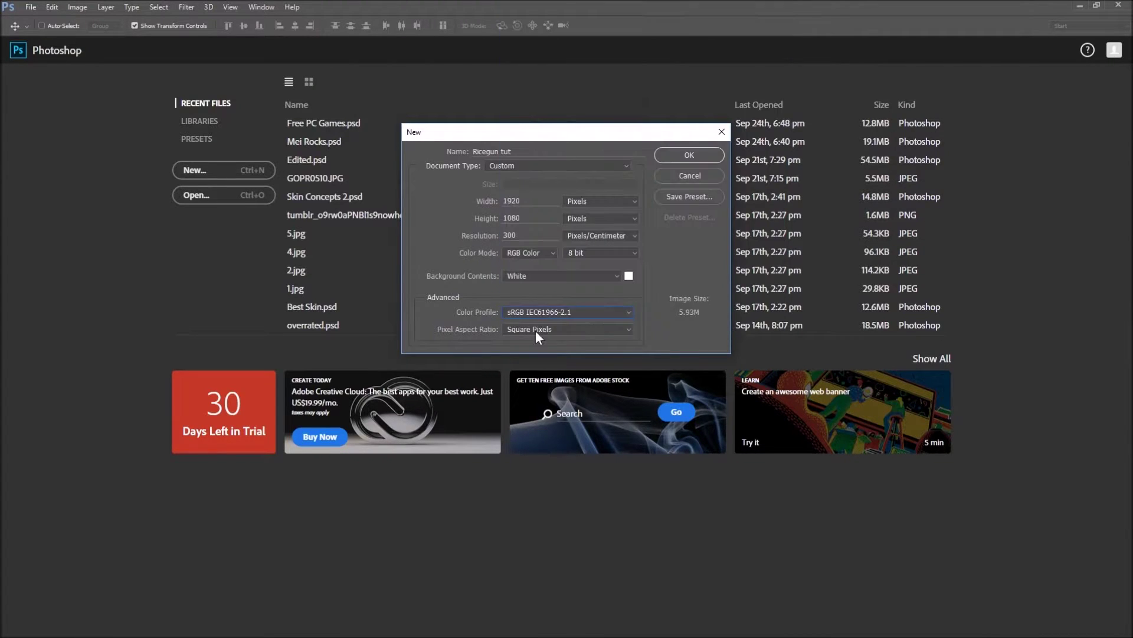
pyautogui.click(665, 154)
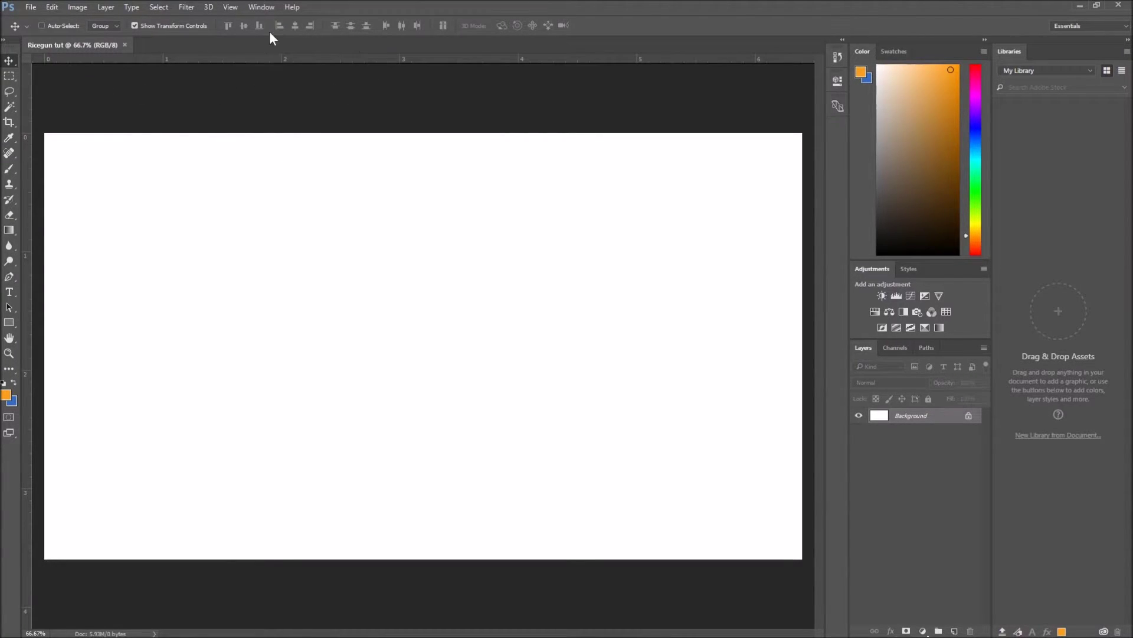
# - Add a new empty layer above the background
pyautogui.click(232, 7)
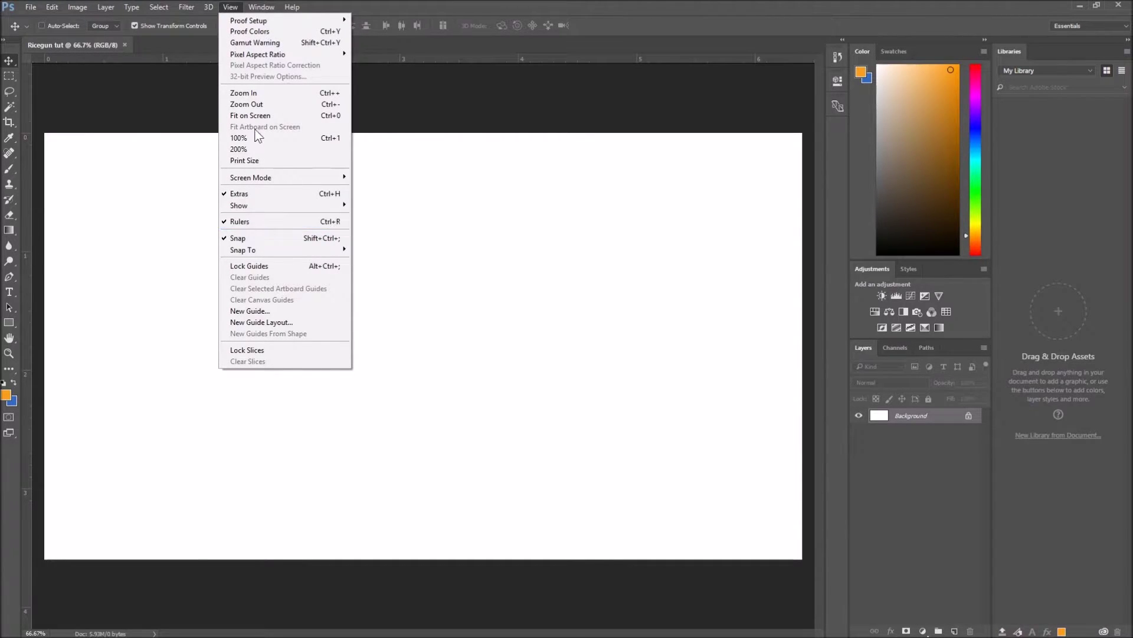
pyautogui.click(229, 8)
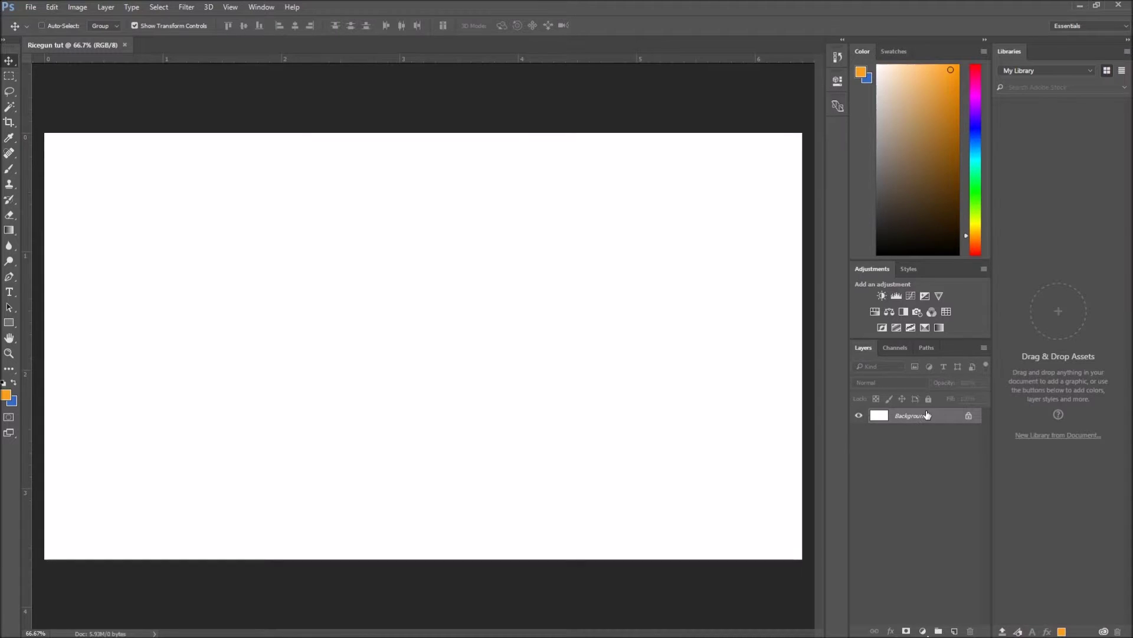
pyautogui.click(955, 631)
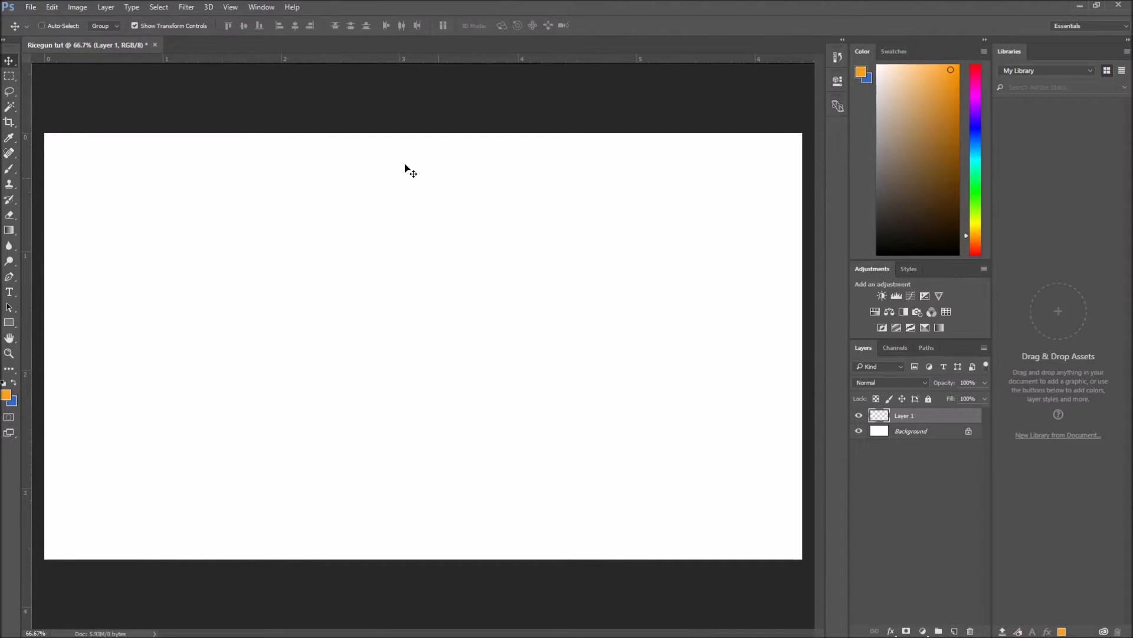
# - Place two horizontal and two vertical guides just inside the four edges of the canvas
pyautogui.moveTo(167, 59); pyautogui.dragTo(210, 144)
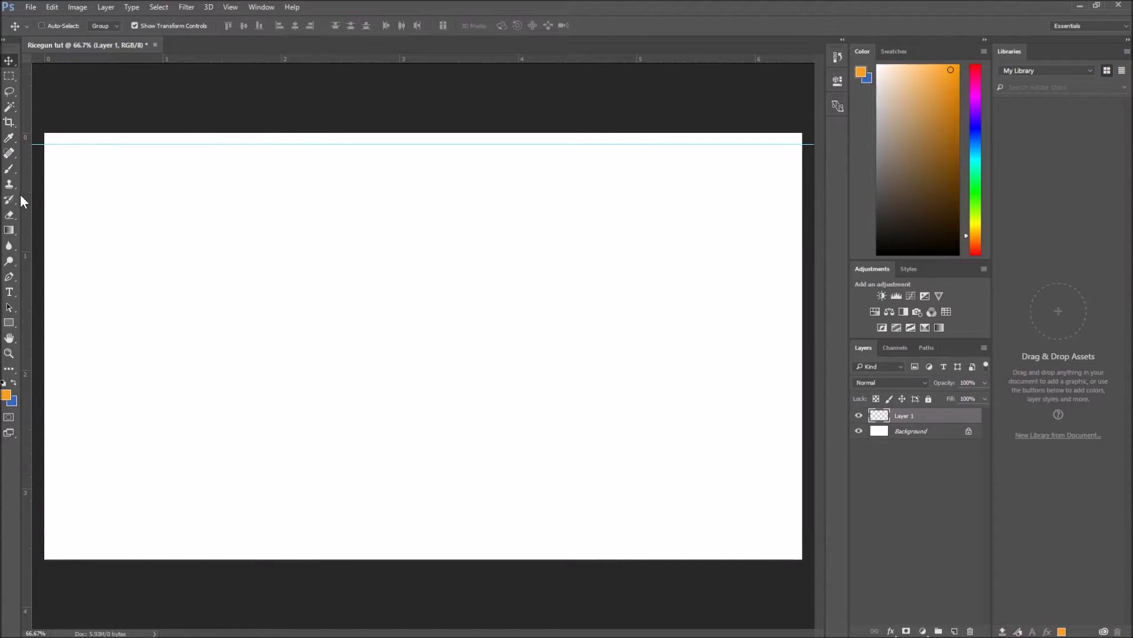
pyautogui.moveTo(25, 203); pyautogui.dragTo(55, 210)
pyautogui.moveTo(125, 57); pyautogui.dragTo(197, 547)
pyautogui.moveTo(31, 481); pyautogui.dragTo(790, 464)
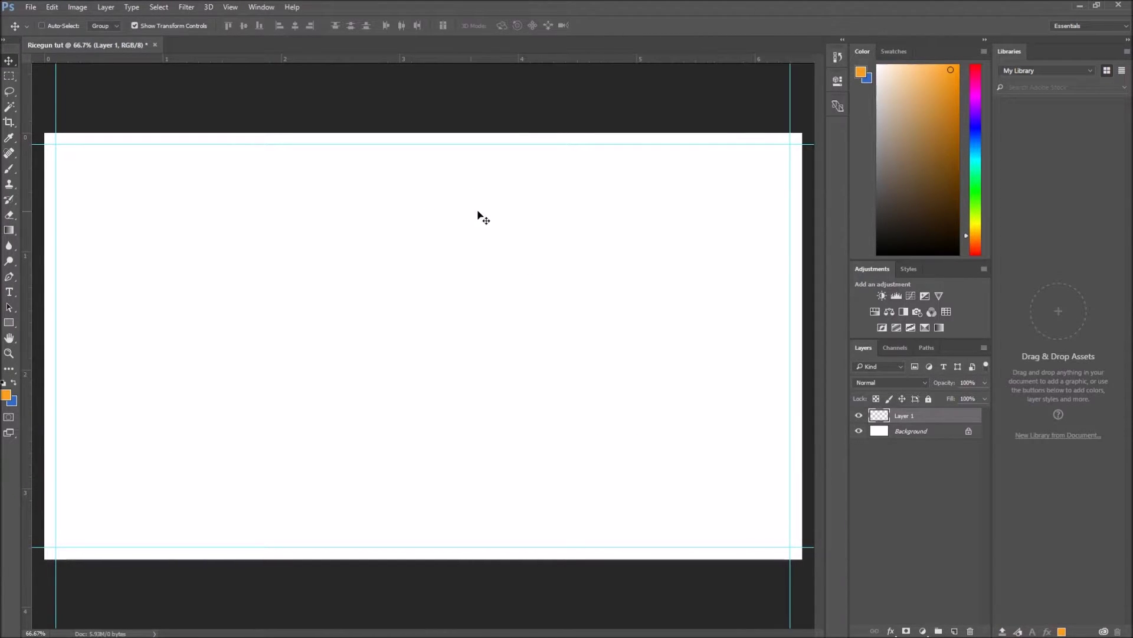
# - Draw a rectangle about 1604 × 141 px across the lower part of the canvas and fill it with white
pyautogui.click(9, 323)
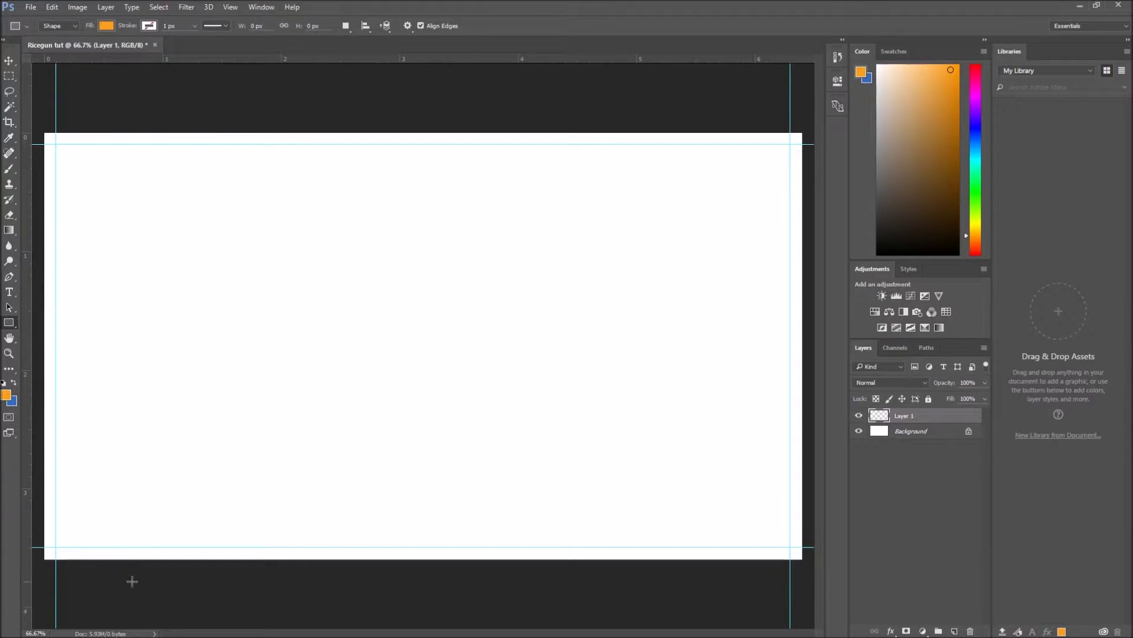
pyautogui.moveTo(73, 417); pyautogui.dragTo(707, 472)
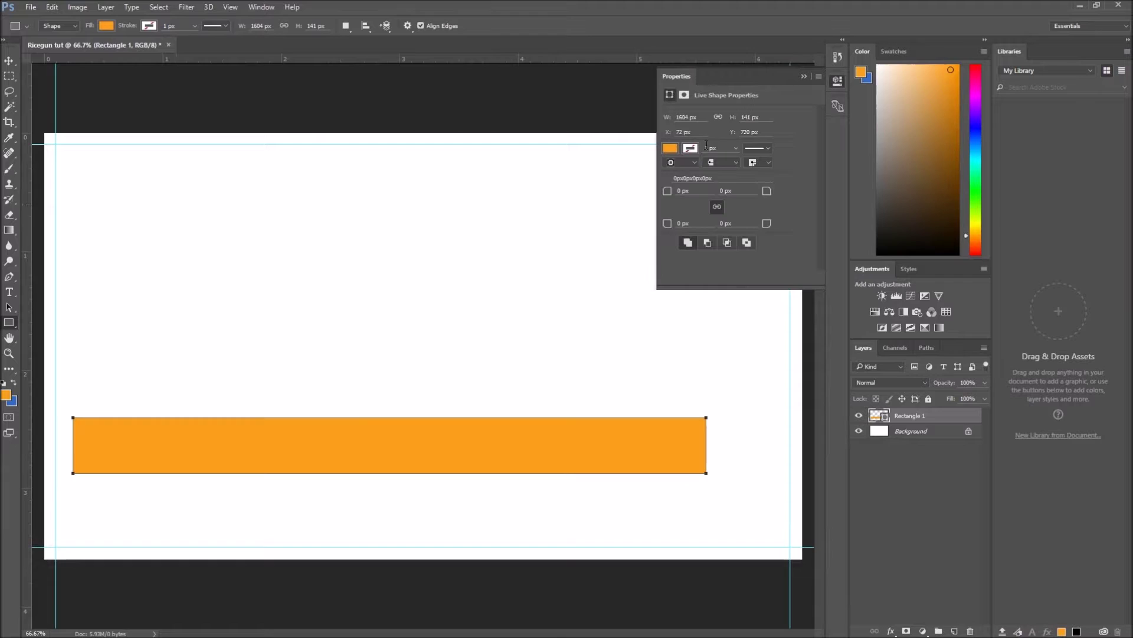
pyautogui.click(690, 148)
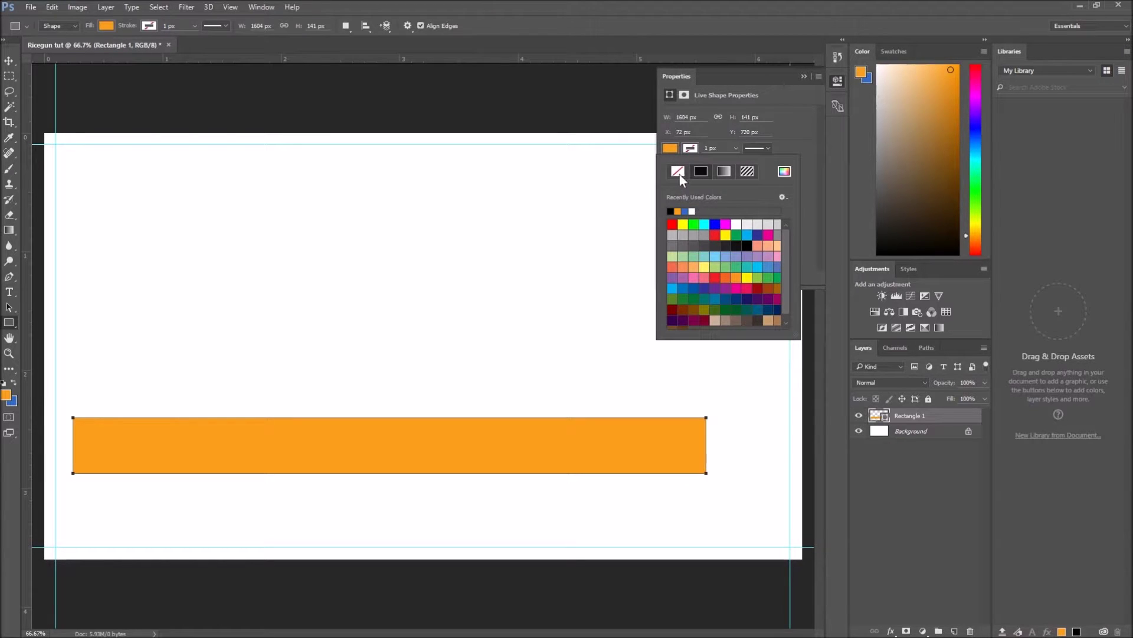
pyautogui.click(692, 211)
pyautogui.click(676, 151)
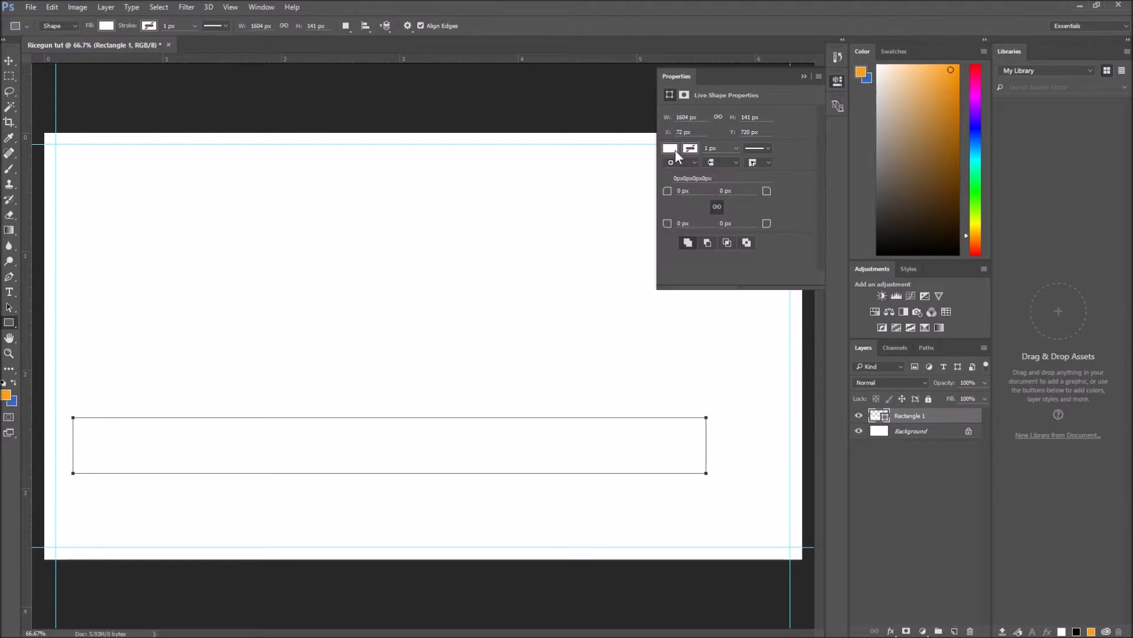
# - Move and resize the white rectangle to fill the full-width strip between the bottom guide and the canvas's bottom edge
pyautogui.click(9, 60)
pyautogui.moveTo(169, 460); pyautogui.dragTo(144, 544)
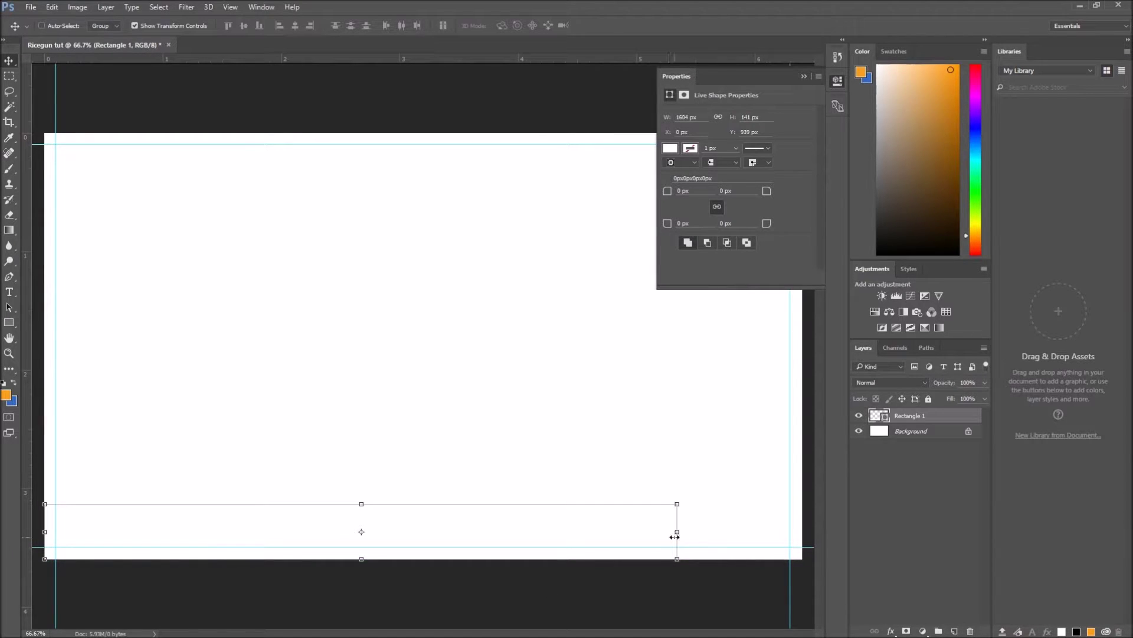
pyautogui.moveTo(677, 533); pyautogui.dragTo(802, 532)
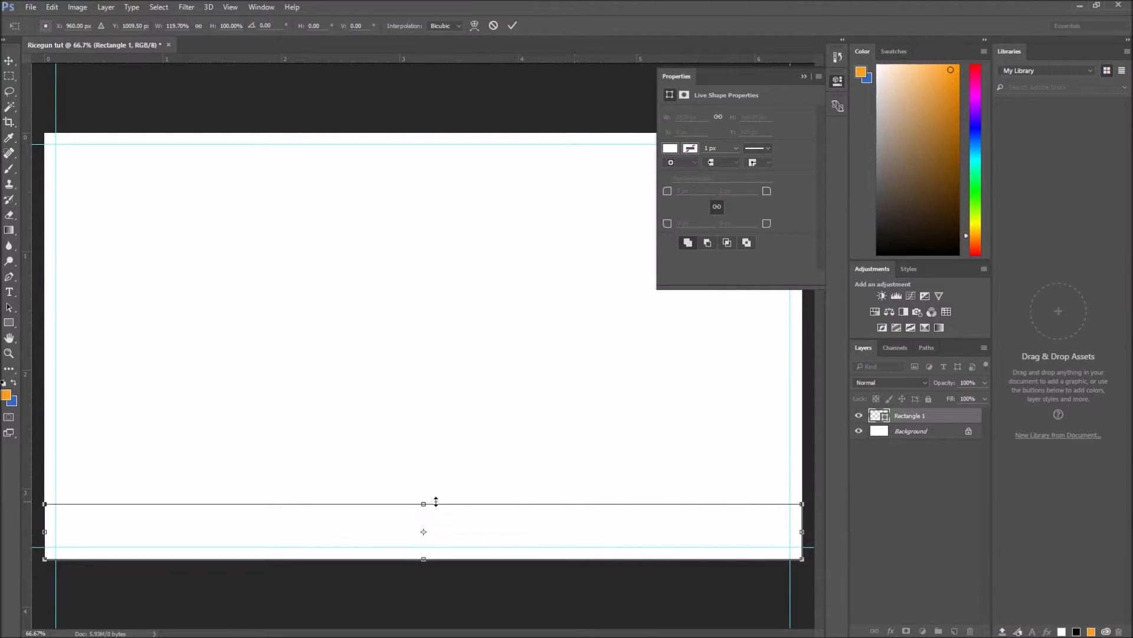
pyautogui.moveTo(422, 506); pyautogui.dragTo(422, 547)
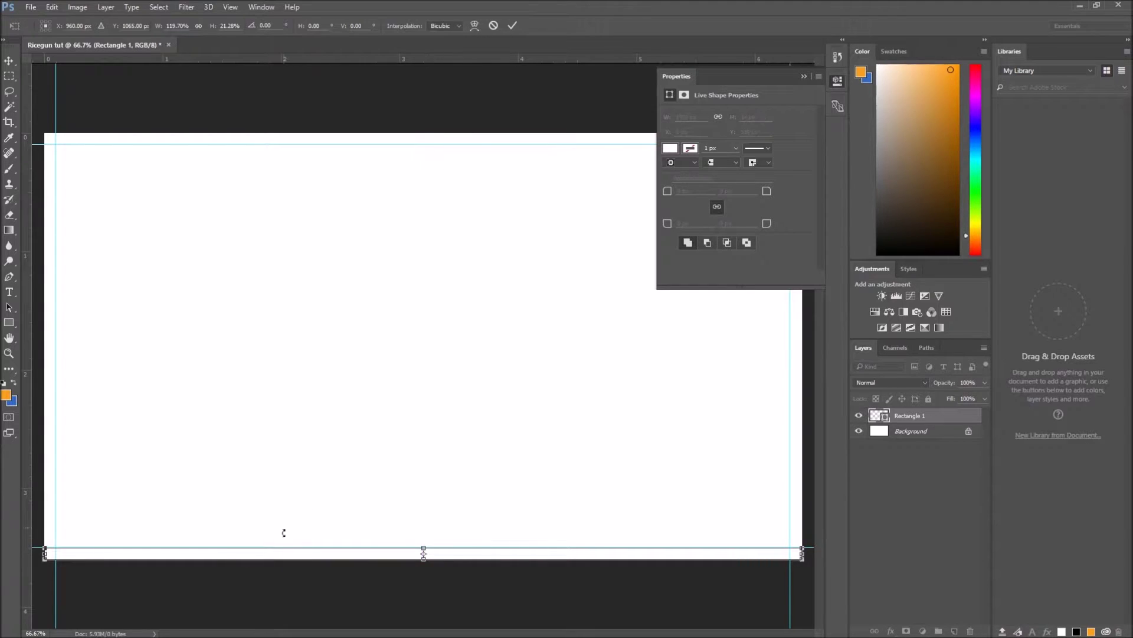
pyautogui.click(809, 75)
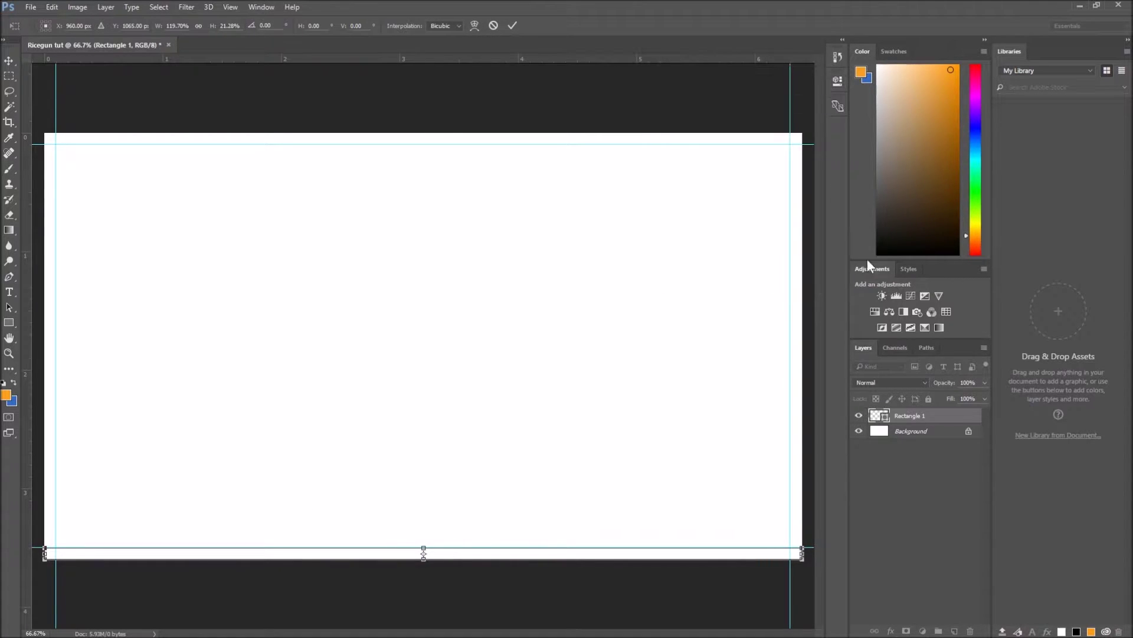
pyautogui.press('Return')
# - Duplicate the bottom bar's layer and move the copy into the strip above the top guide
pyautogui.rightClick(939, 417)
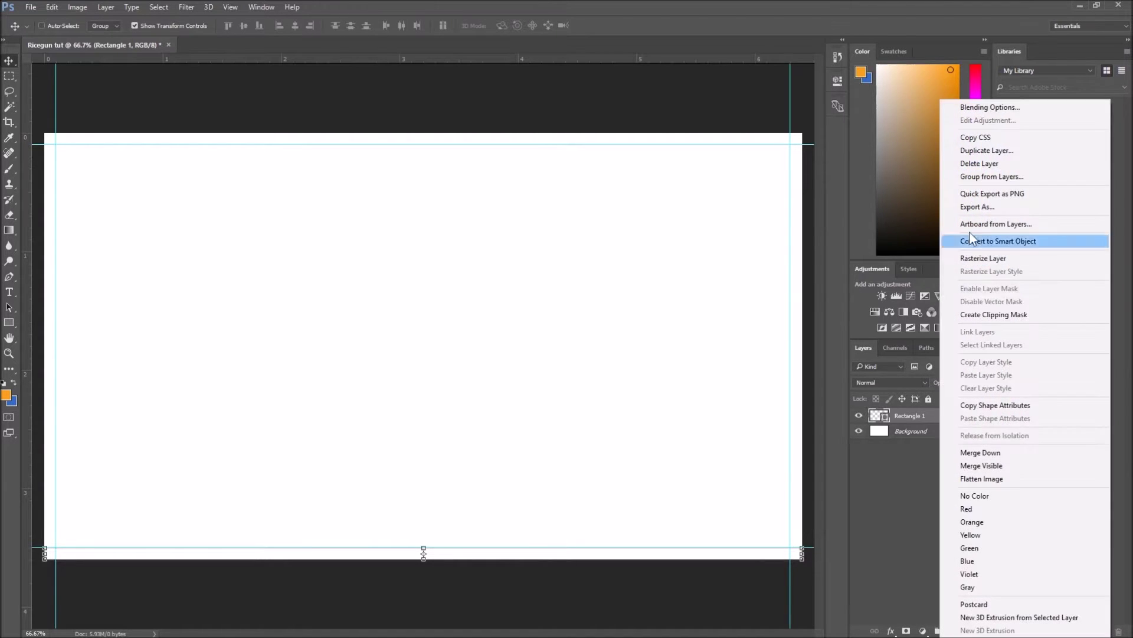
pyautogui.click(998, 151)
pyautogui.click(664, 192)
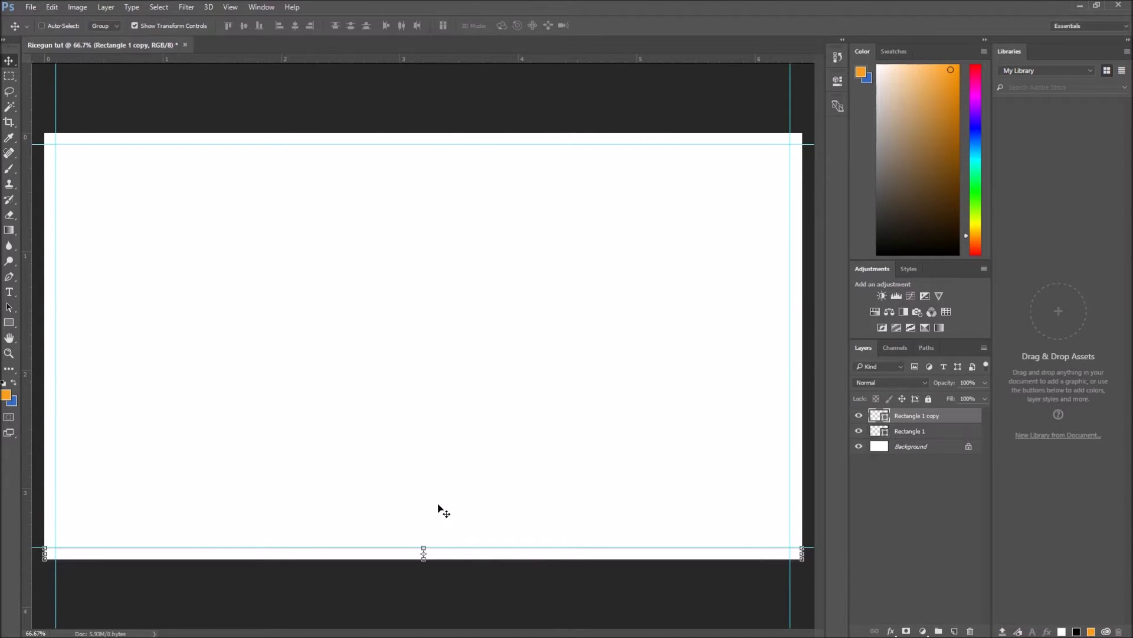
pyautogui.moveTo(458, 557); pyautogui.dragTo(455, 139)
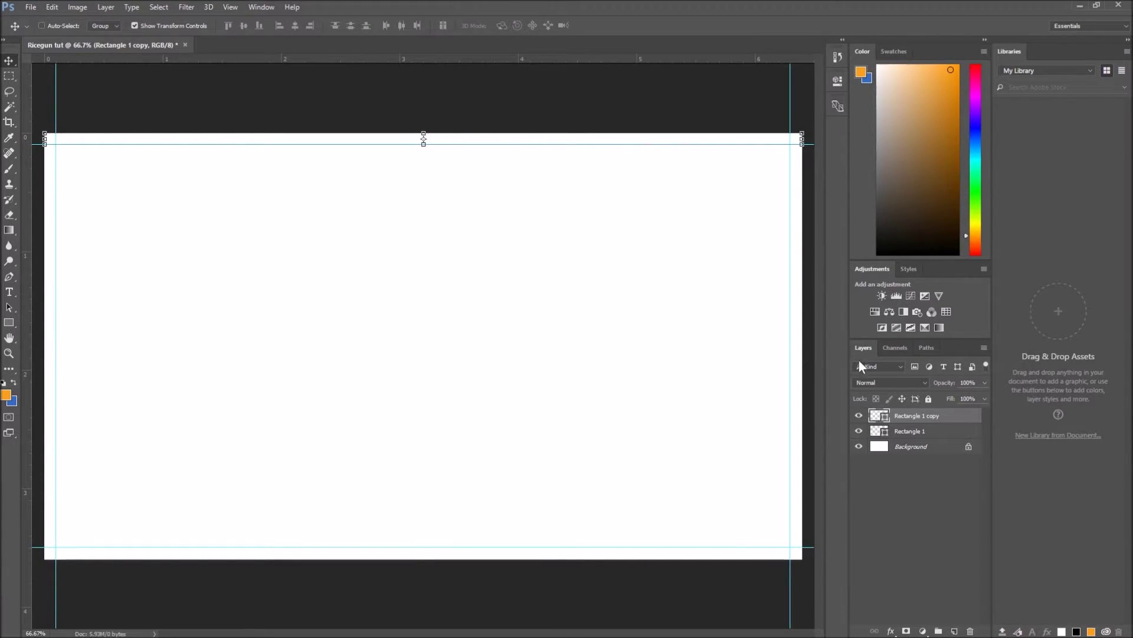
# - Duplicate the top bar's layer and resize the copy into a full-height bar between the canvas's left edge and the left guide
pyautogui.rightClick(951, 419)
pyautogui.click(999, 149)
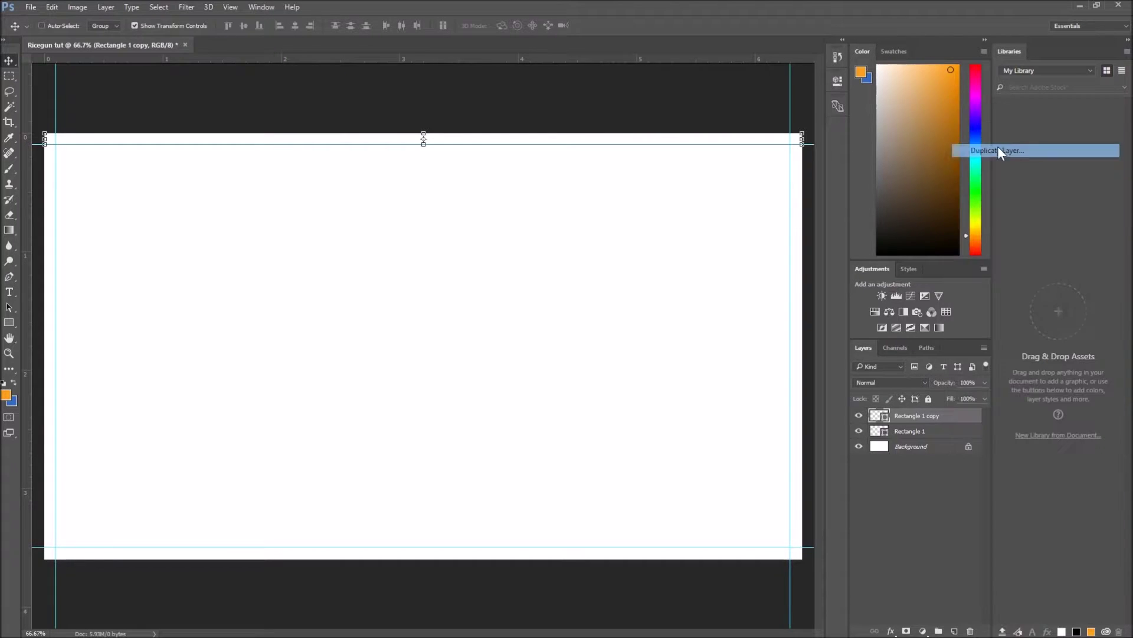
pyautogui.click(669, 189)
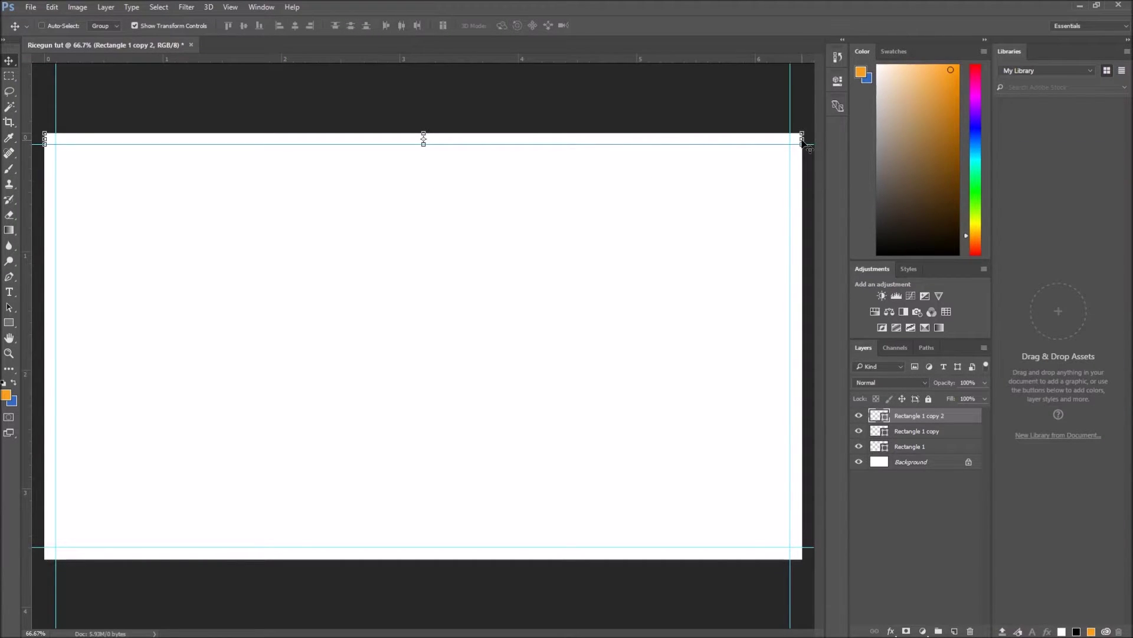
pyautogui.moveTo(803, 141); pyautogui.dragTo(52, 156)
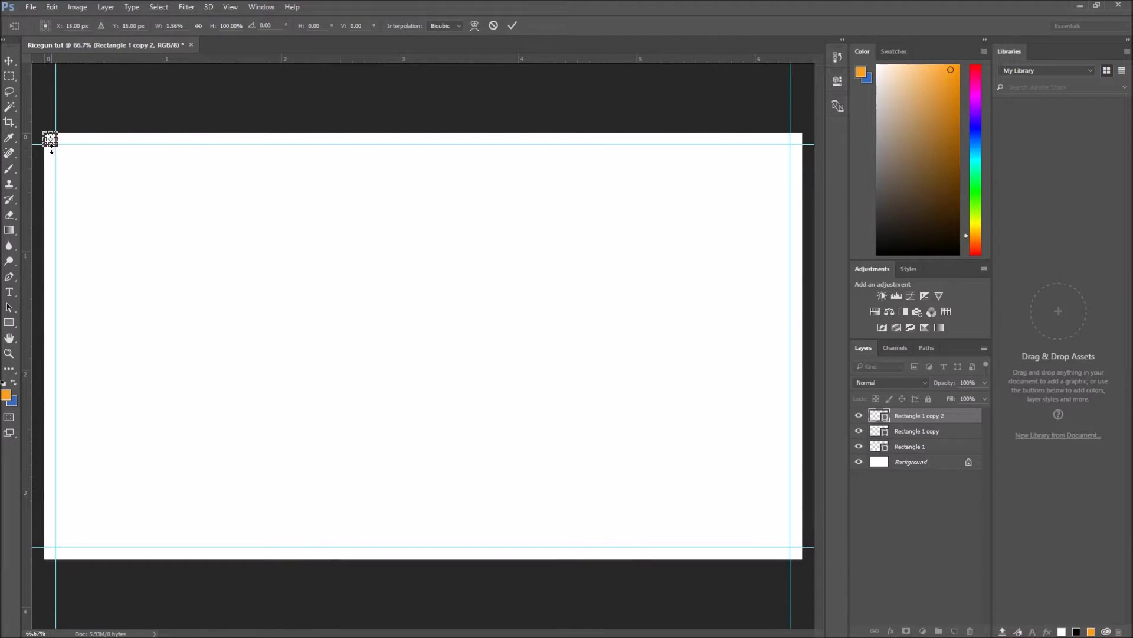
pyautogui.moveTo(51, 141); pyautogui.dragTo(60, 560)
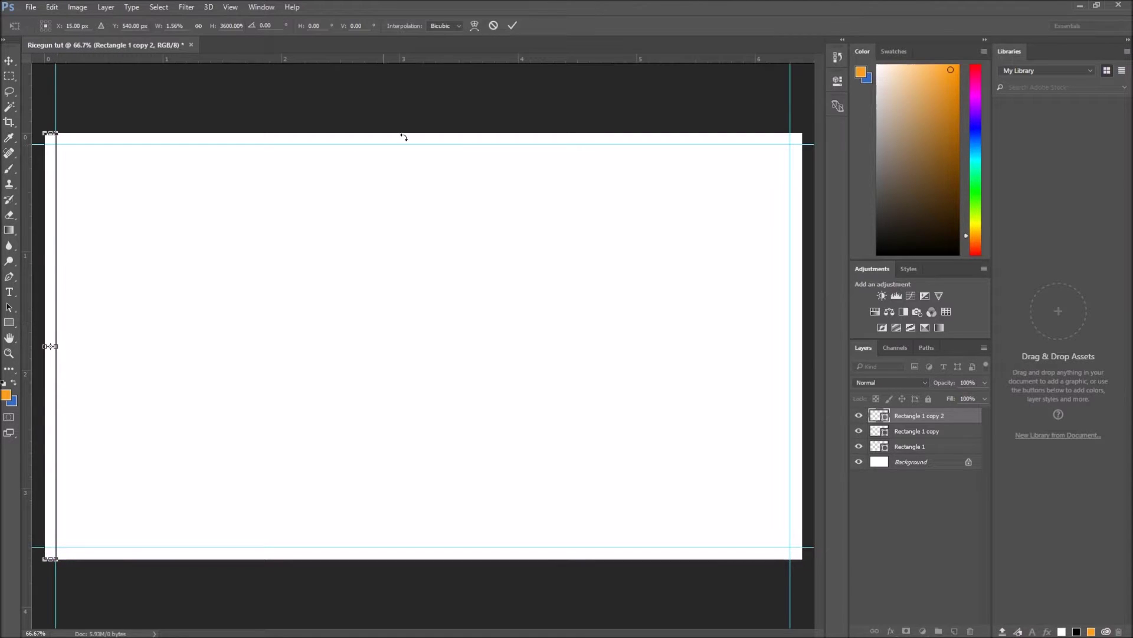
pyautogui.click(513, 25)
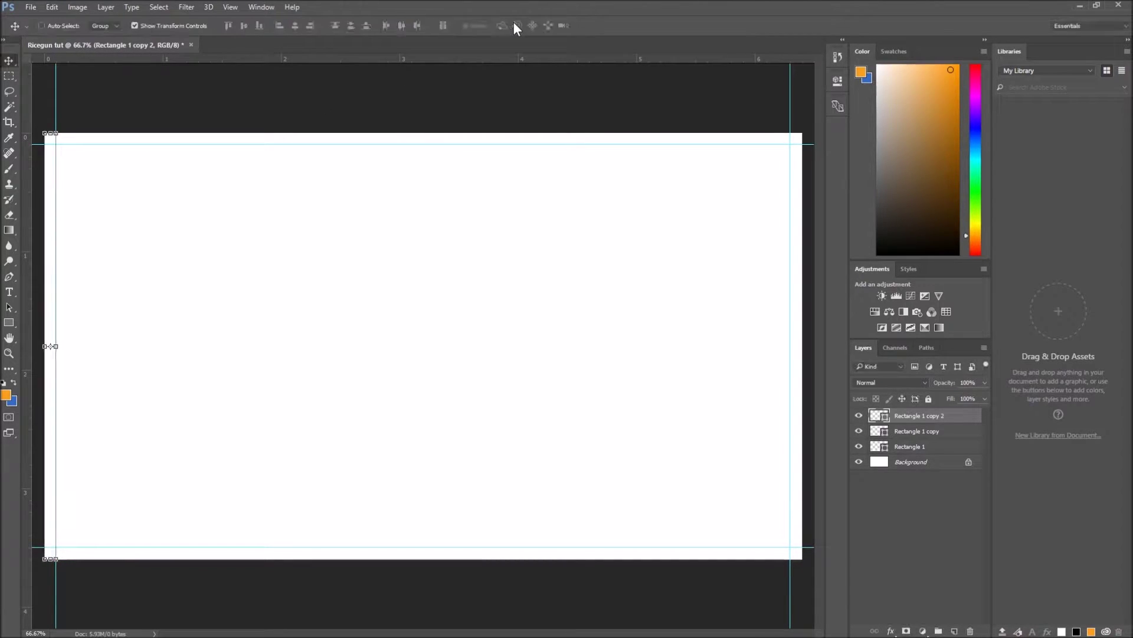
# - Duplicate the left bar's layer and move the copy into the strip between the right guide and the canvas's right edge
pyautogui.rightClick(953, 416)
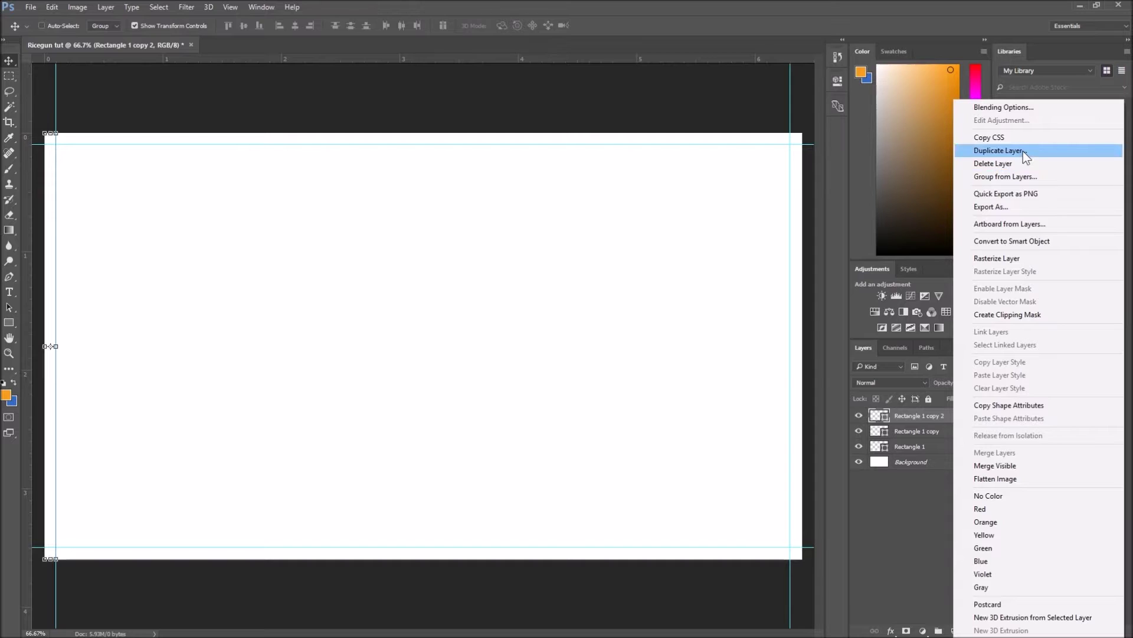
pyautogui.click(998, 145)
pyautogui.click(663, 194)
pyautogui.moveTo(51, 278); pyautogui.dragTo(795, 285)
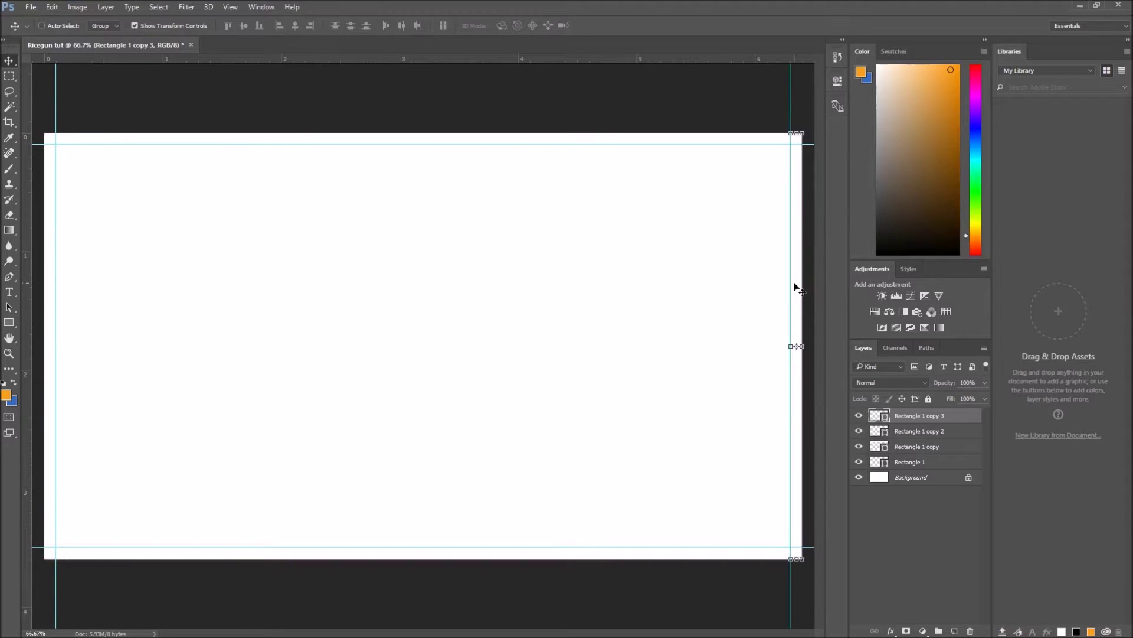
# - Merge the four rectangle shape layers into a single border shape
pyautogui.keyDown('shift'); pyautogui.click(942, 467); pyautogui.keyUp('shift')
pyautogui.rightClick(941, 463)
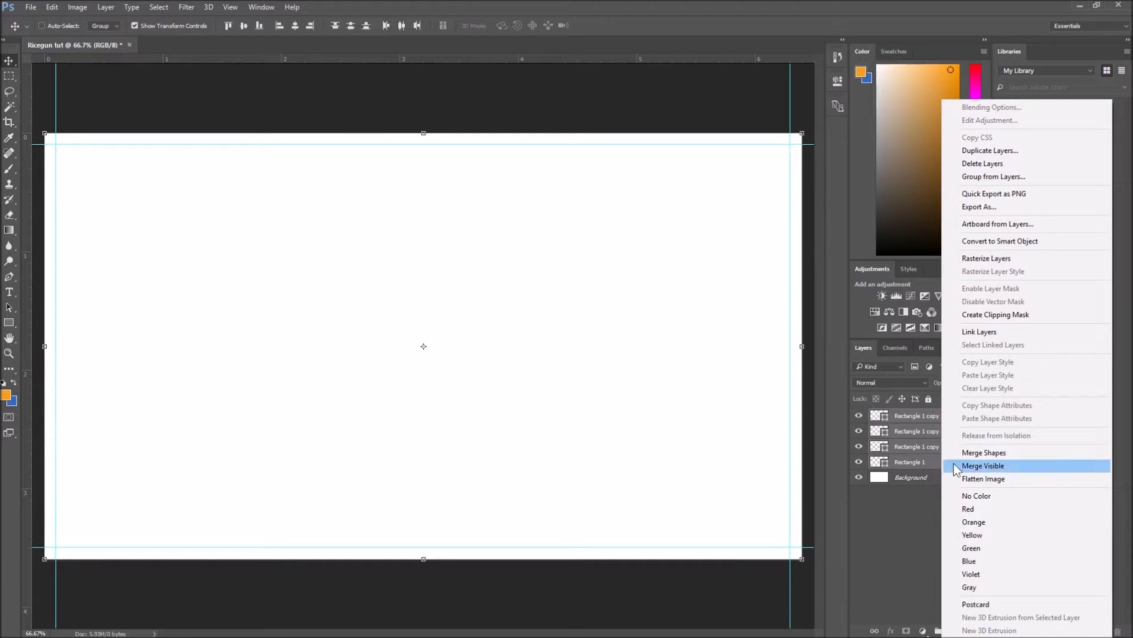
pyautogui.click(972, 452)
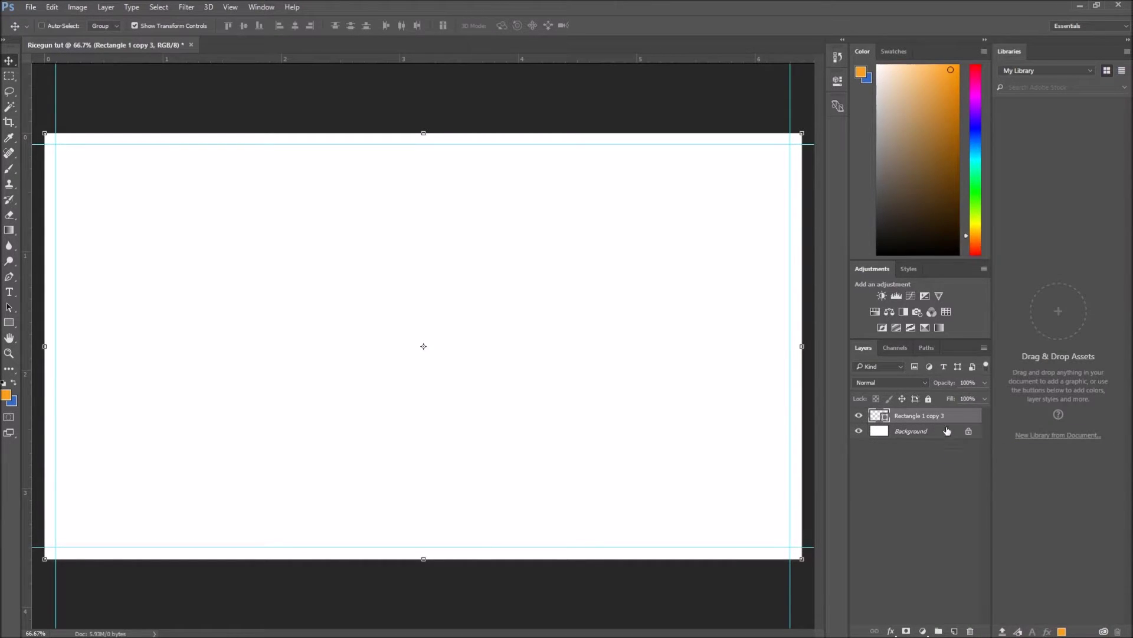
# - Hide the white Background layer, unlock it and delete it
pyautogui.click(859, 432)
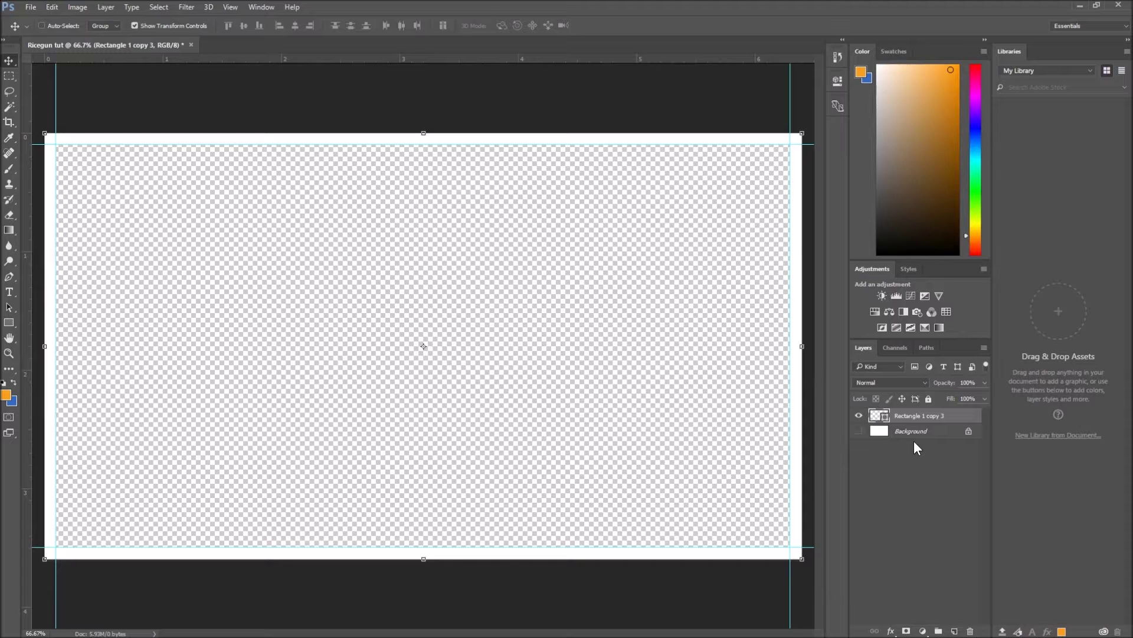
pyautogui.click(945, 433)
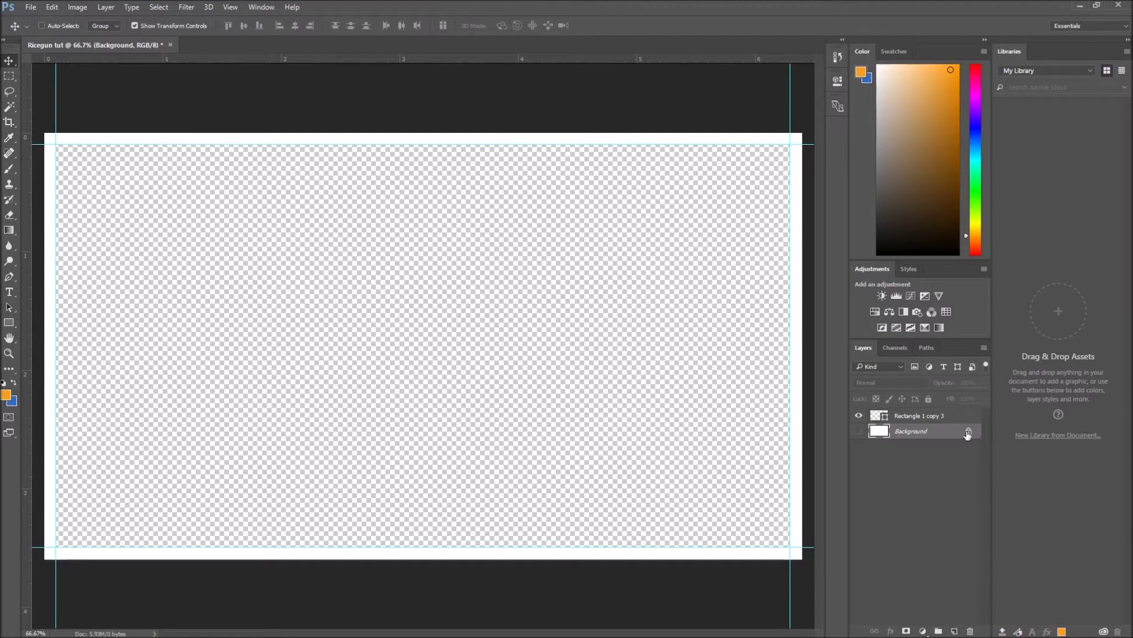
pyautogui.click(968, 432)
pyautogui.press('Delete')
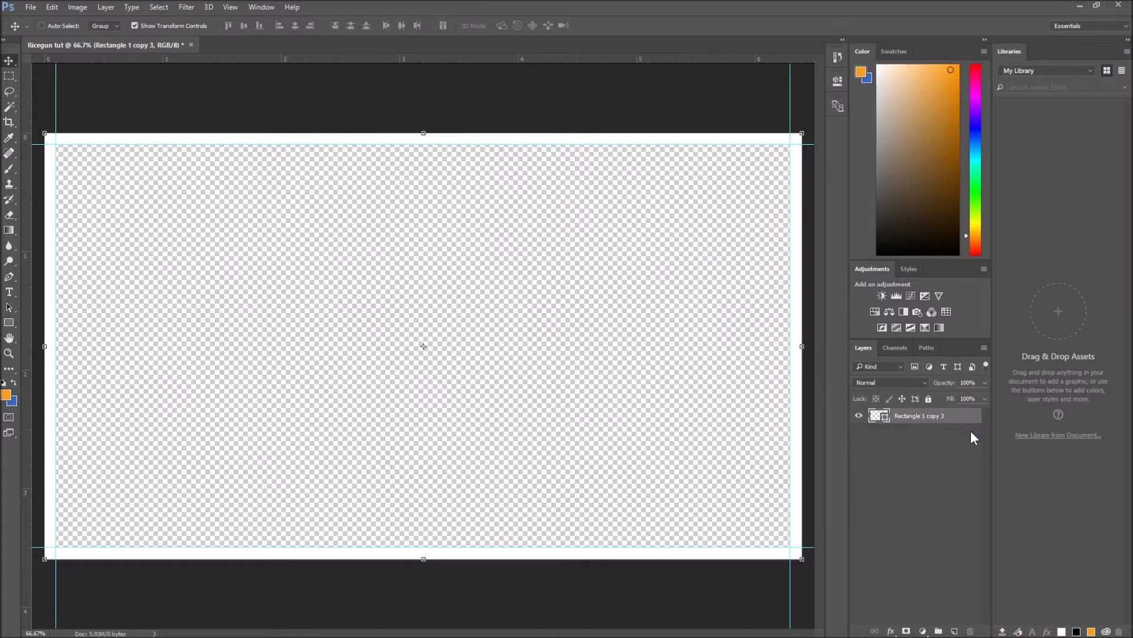
pyautogui.rightClick(931, 421)
pyautogui.press('Escape')
pyautogui.click(1115, 146)
# - Place the Dorado_005 image from the D: drive's Pictures folder as a linked, canvas-filling layer beneath the white frame
pyautogui.click(30, 6)
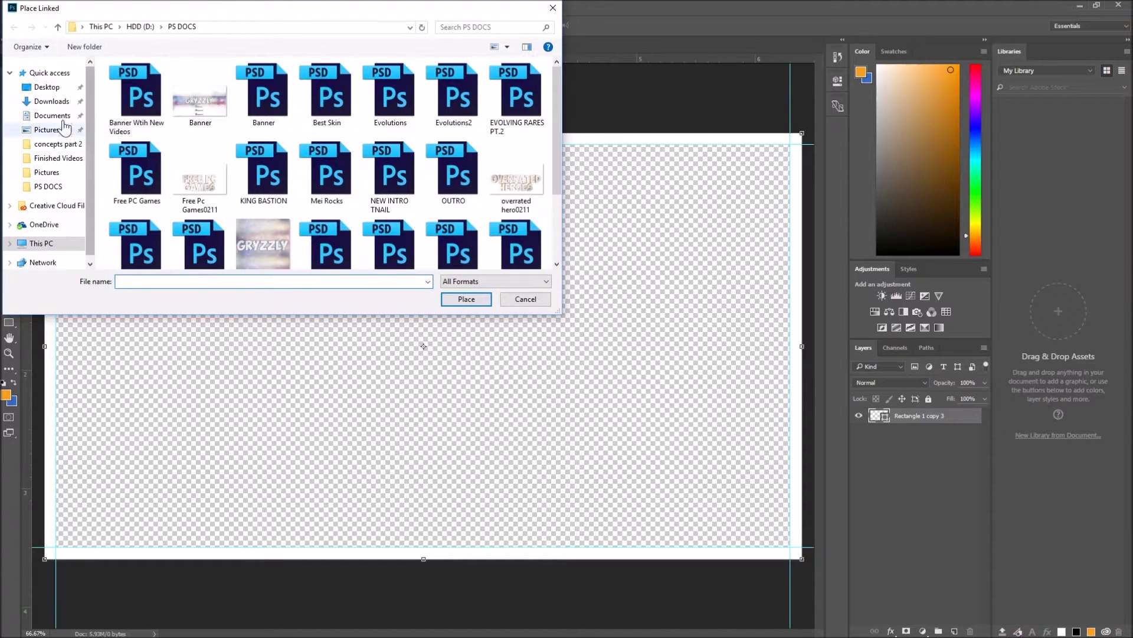
pyautogui.click(52, 101)
pyautogui.scroll(-5, 517, 162)
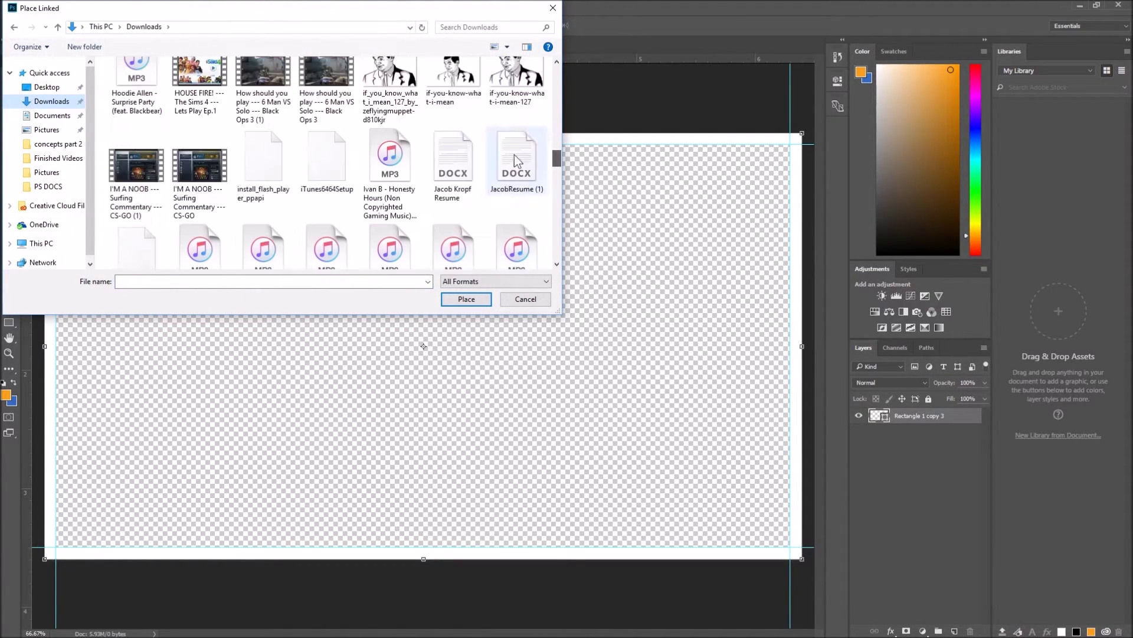
pyautogui.click(40, 243)
pyautogui.doubleClick(341, 172)
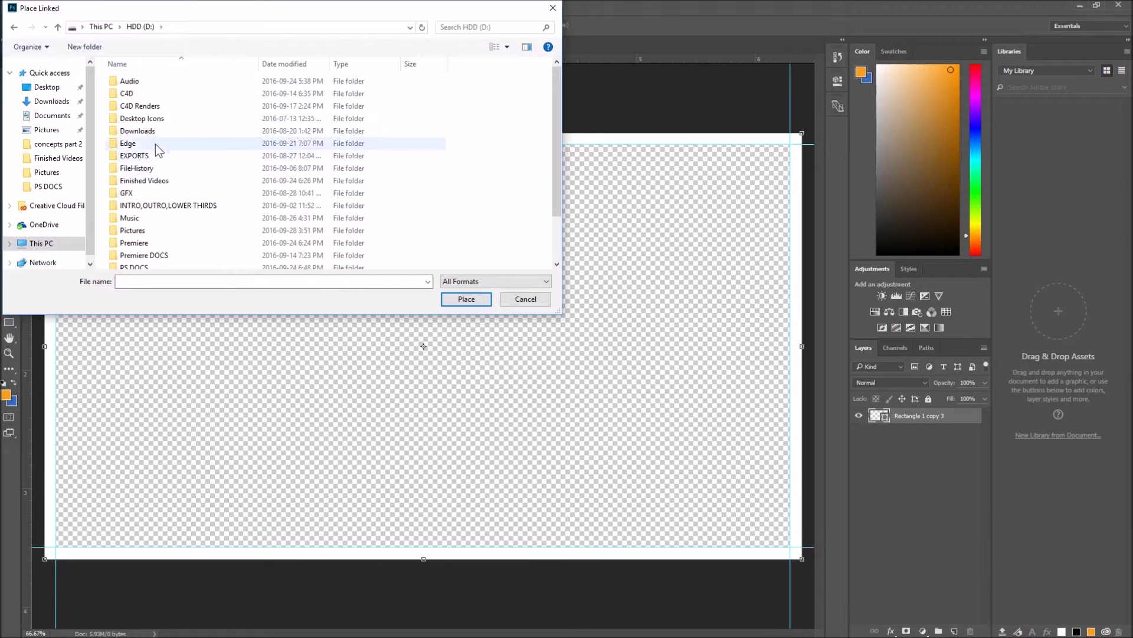
pyautogui.doubleClick(168, 230)
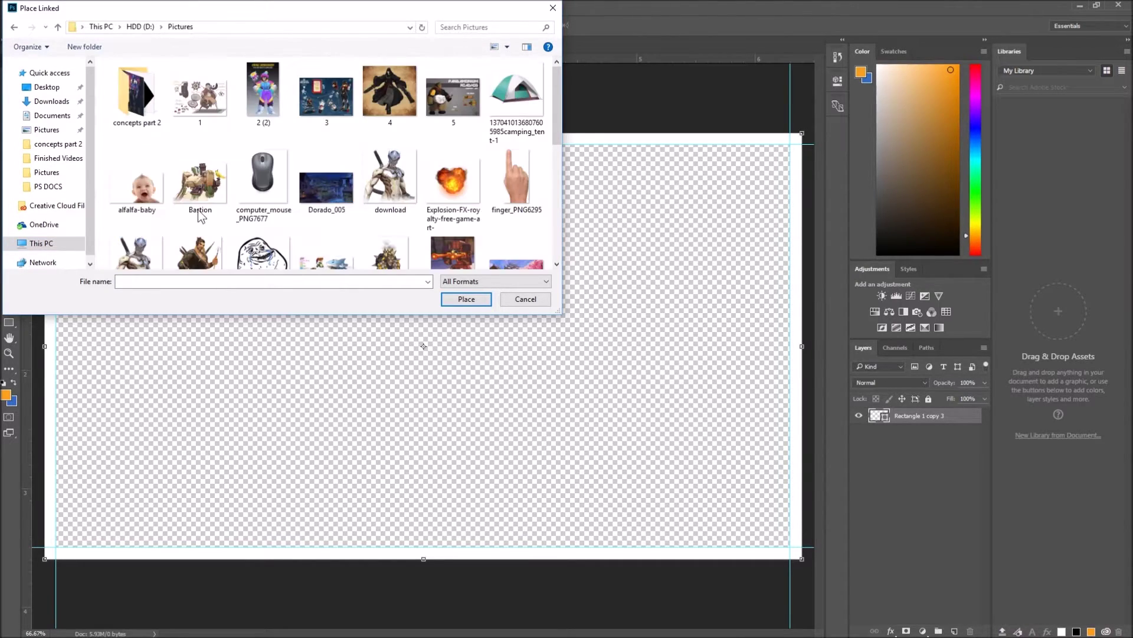
pyautogui.moveTo(553, 91); pyautogui.dragTo(555, 117)
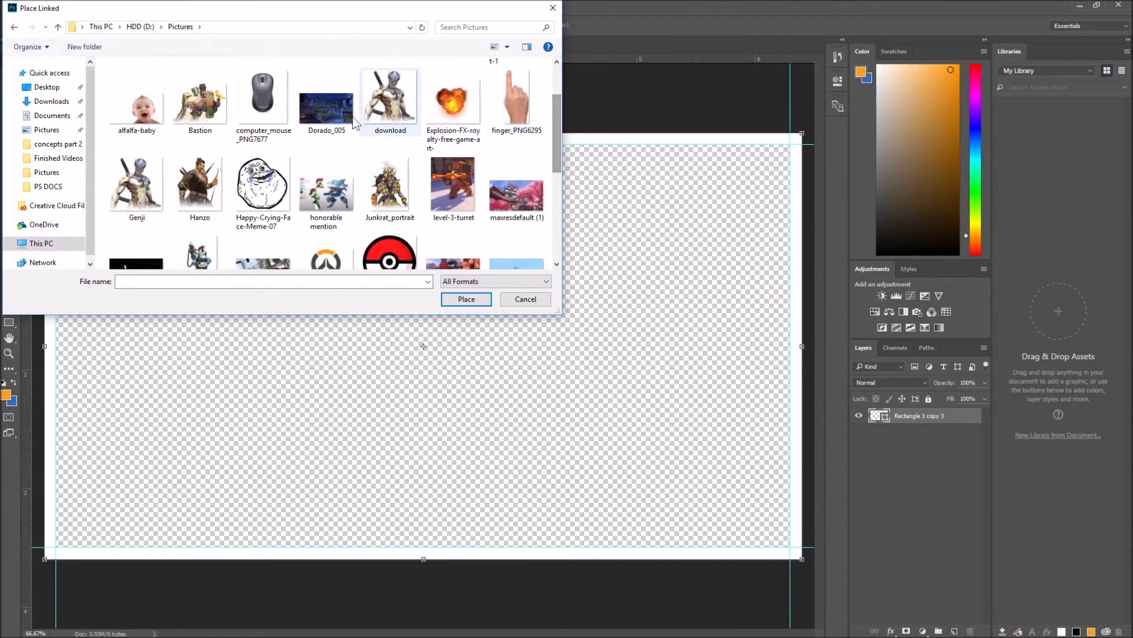
pyautogui.doubleClick(317, 108)
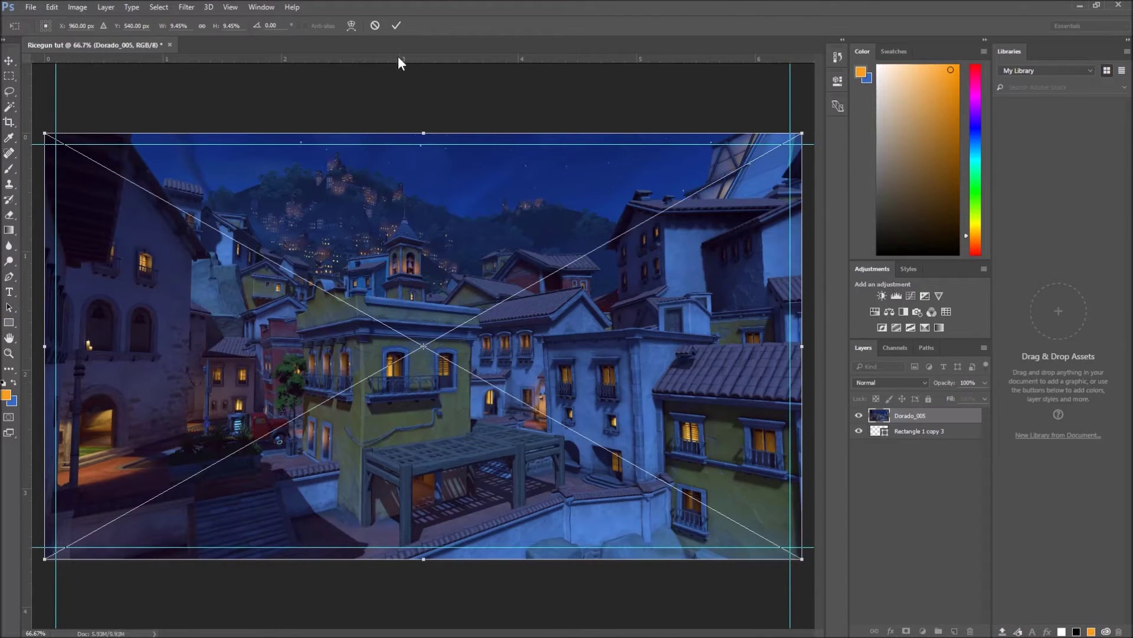
pyautogui.click(396, 24)
pyautogui.moveTo(921, 414); pyautogui.dragTo(926, 458)
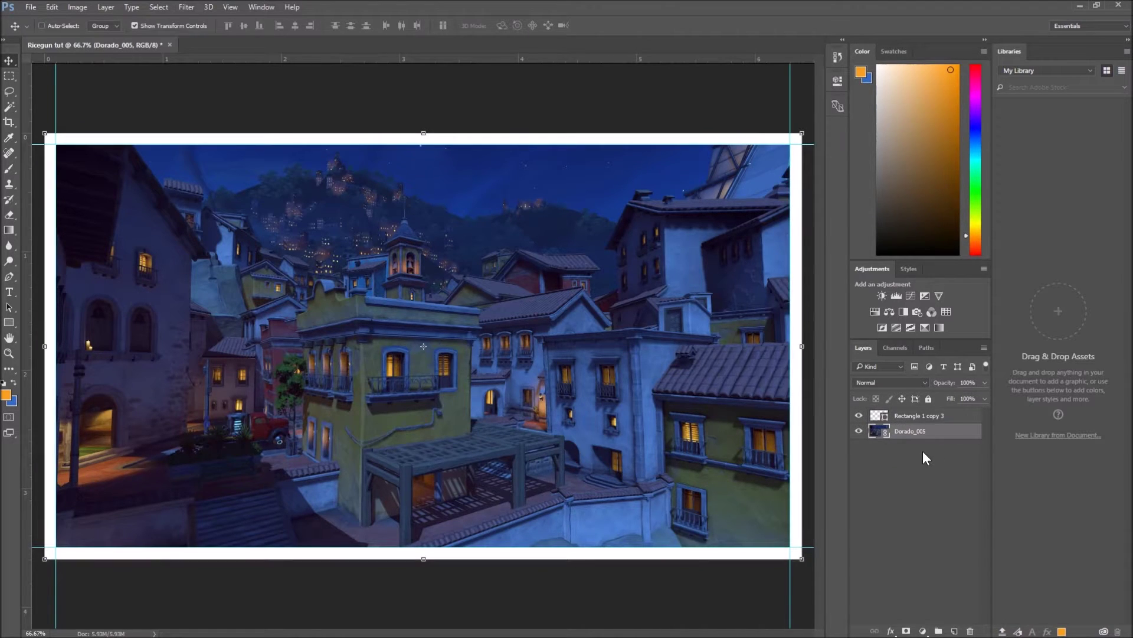
# - Hide the white frame layer and add a Black & White adjustment layer with the Default preset above Dorado_005
pyautogui.click(860, 416)
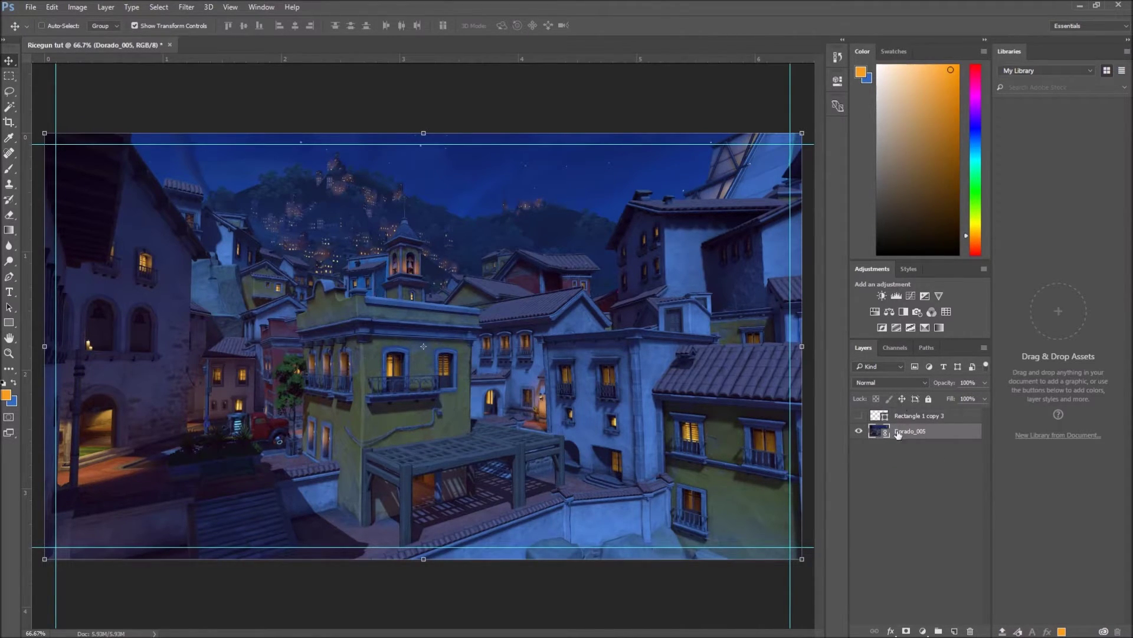
pyautogui.click(920, 633)
pyautogui.click(886, 587)
pyautogui.click(921, 633)
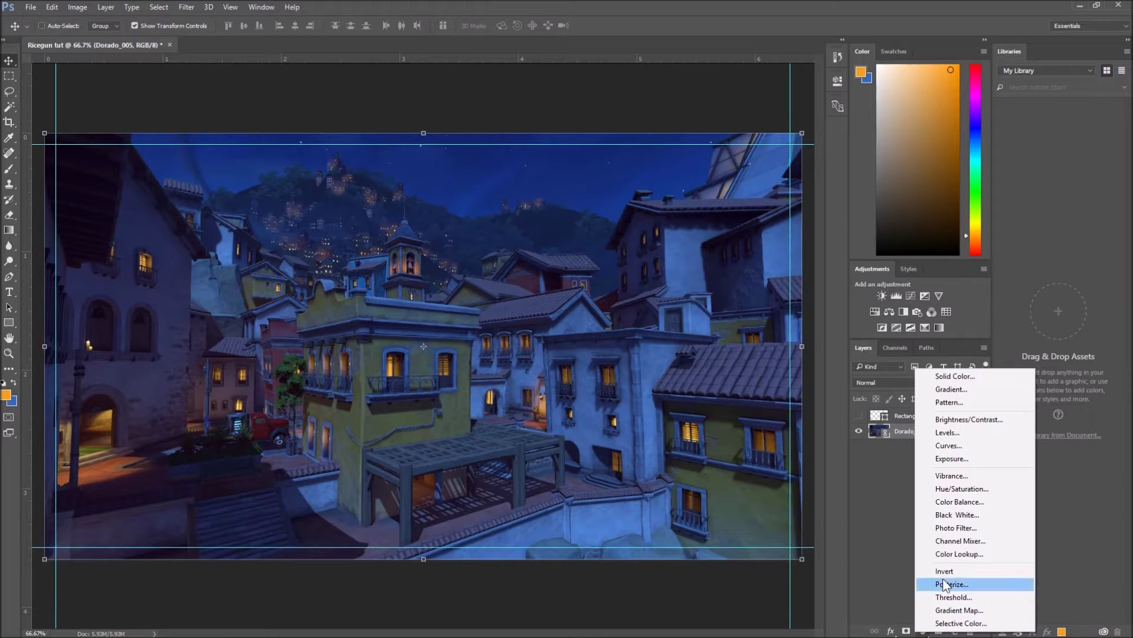
pyautogui.click(979, 511)
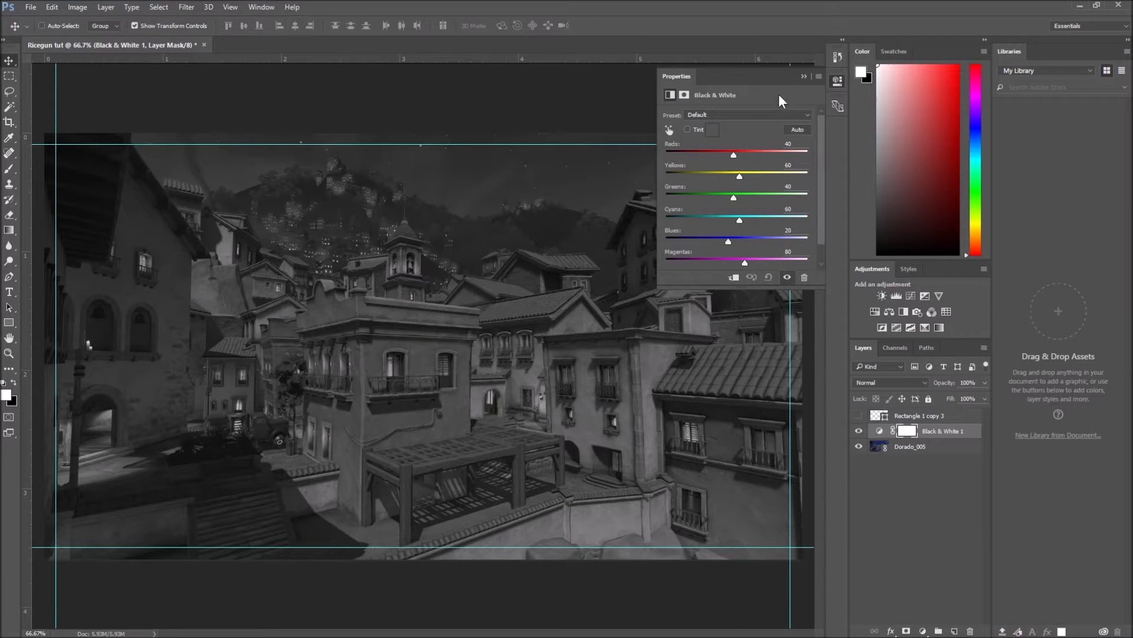
pyautogui.click(803, 76)
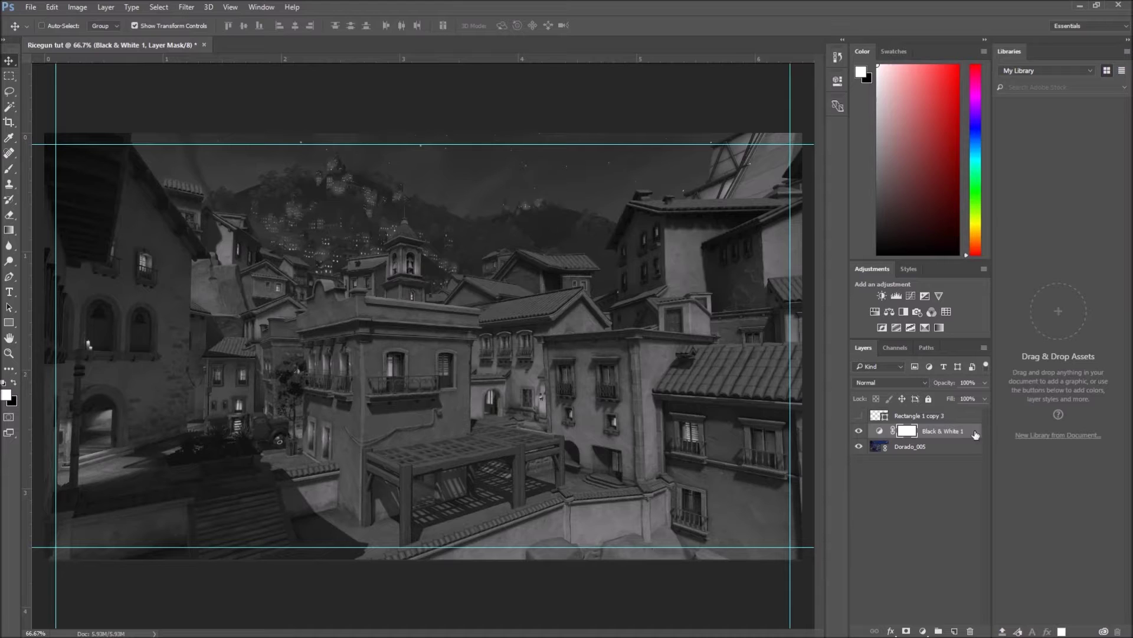
# - Place the rgum0211 title image from the Desktop as a linked layer and move it above the Black & White adjustment
pyautogui.click(945, 450)
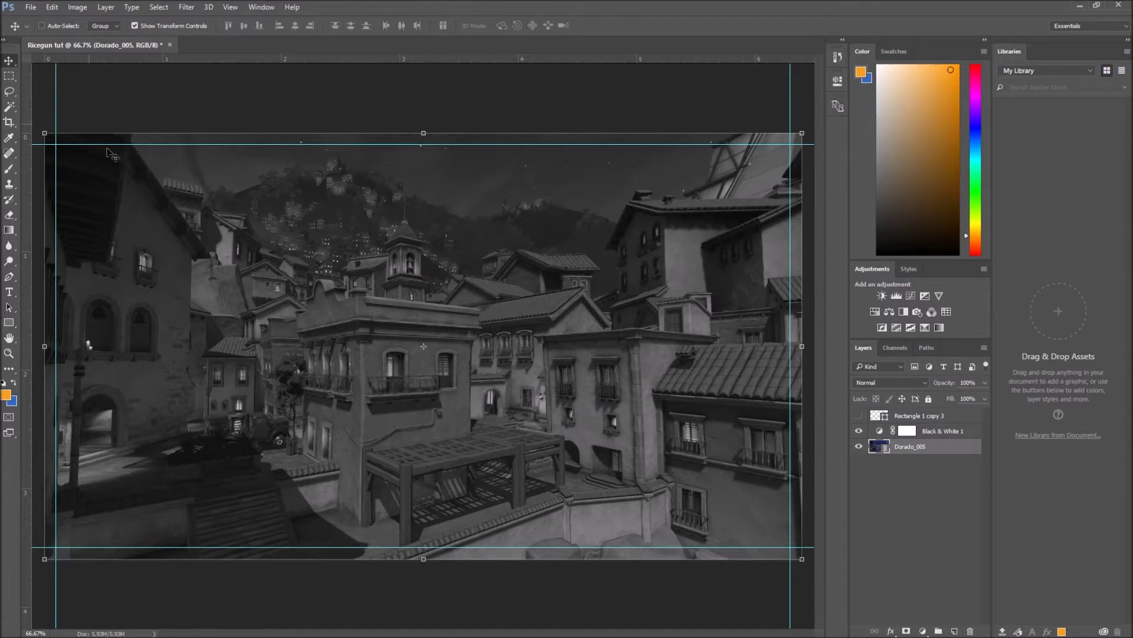
pyautogui.click(29, 7)
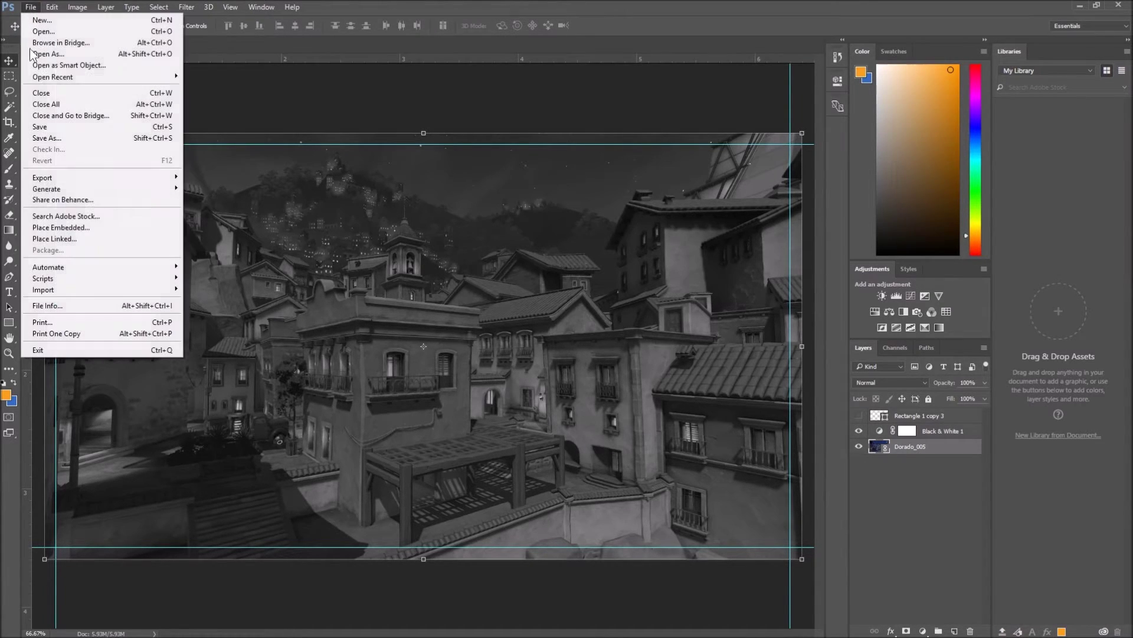
pyautogui.click(77, 238)
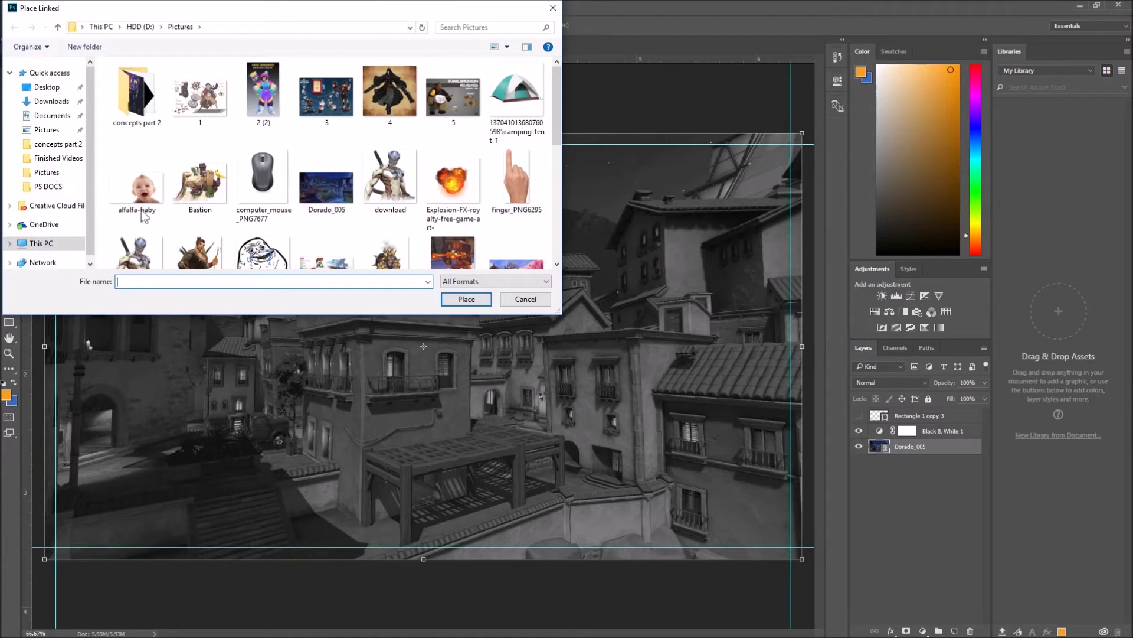
pyautogui.click(46, 87)
pyautogui.doubleClick(275, 108)
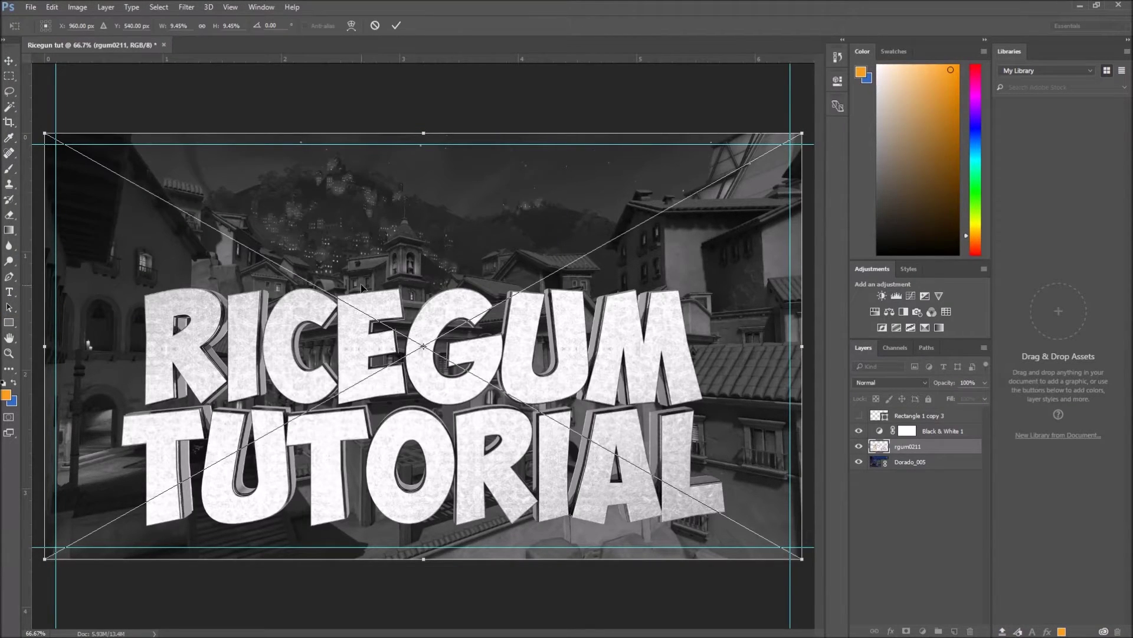
pyautogui.click(396, 27)
pyautogui.moveTo(937, 446); pyautogui.dragTo(953, 431)
# - Move the RICEGUM TUTORIAL title up so it is centred vertically on the canvas
pyautogui.moveTo(573, 379); pyautogui.dragTo(550, 301)
pyautogui.moveTo(704, 208); pyautogui.dragTo(631, 248)
pyautogui.click(396, 25)
pyautogui.moveTo(409, 255); pyautogui.dragTo(528, 290)
pyautogui.moveTo(671, 310); pyautogui.dragTo(648, 291)
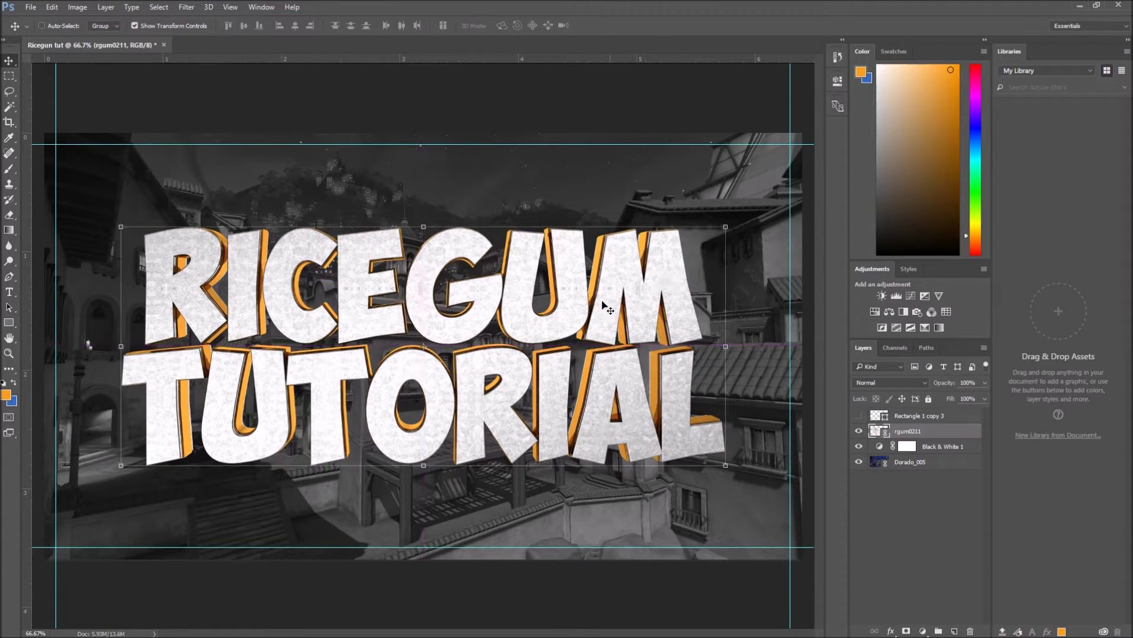
# - Add a Drop Shadow layer style with its existing settings to the rgum0211 title layer
pyautogui.doubleClick(959, 437)
pyautogui.click(473, 561)
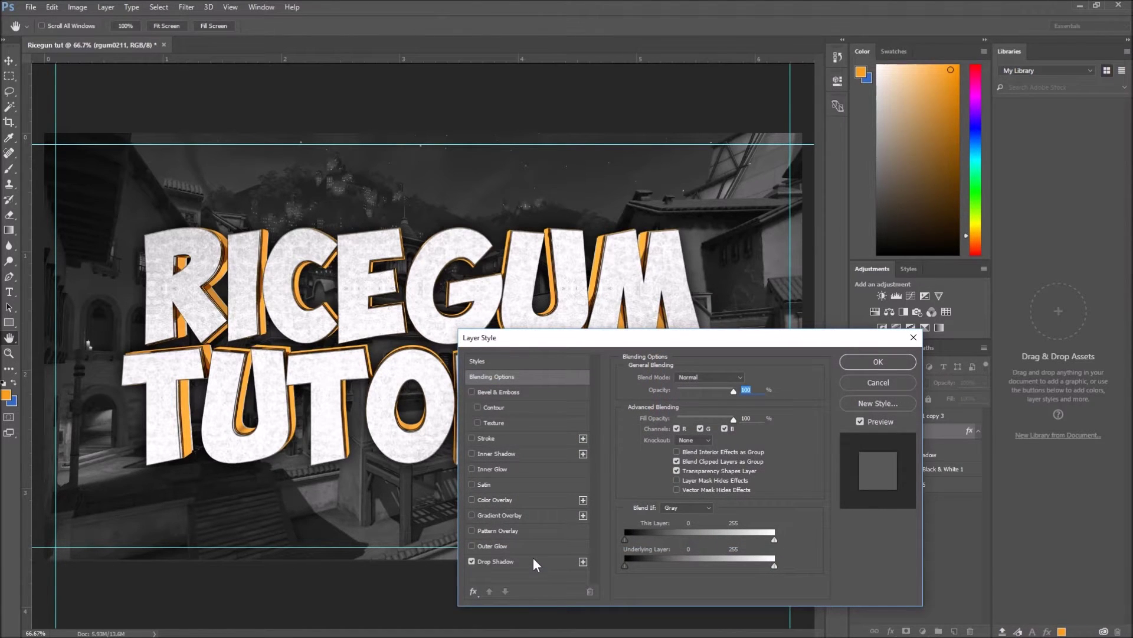
pyautogui.click(883, 368)
pyautogui.moveTo(589, 317)
pyautogui.mouseDown()
pyautogui.moveTo(584, 351)
pyautogui.moveTo(590, 319)
pyautogui.mouseUp()
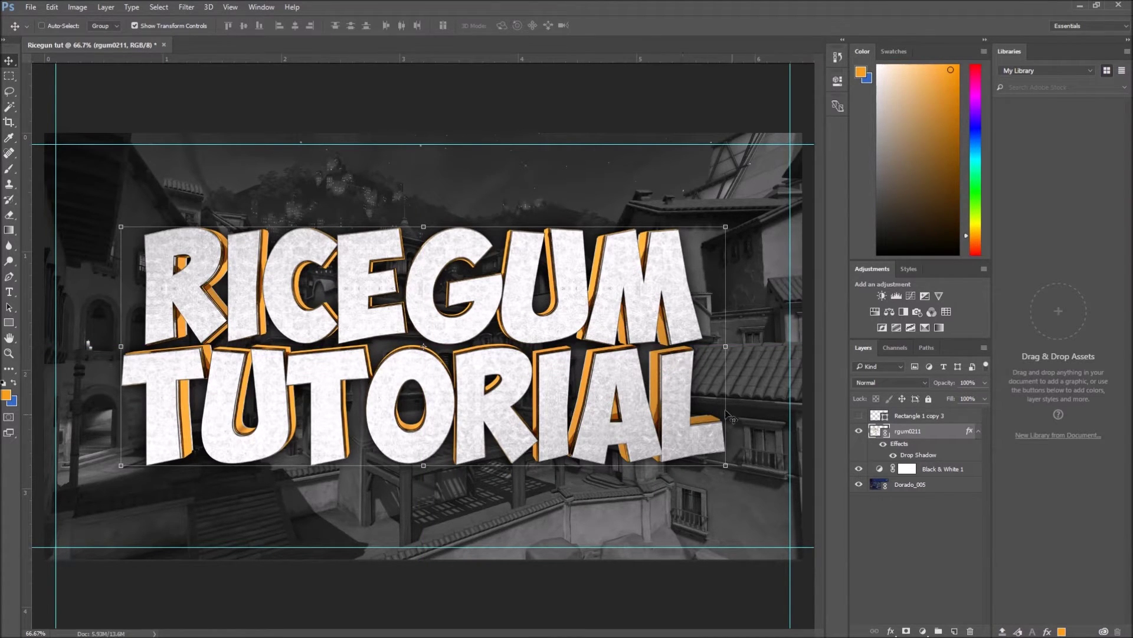
# - Add a new empty layer directly above the rgum0211 title layer
pyautogui.click(953, 631)
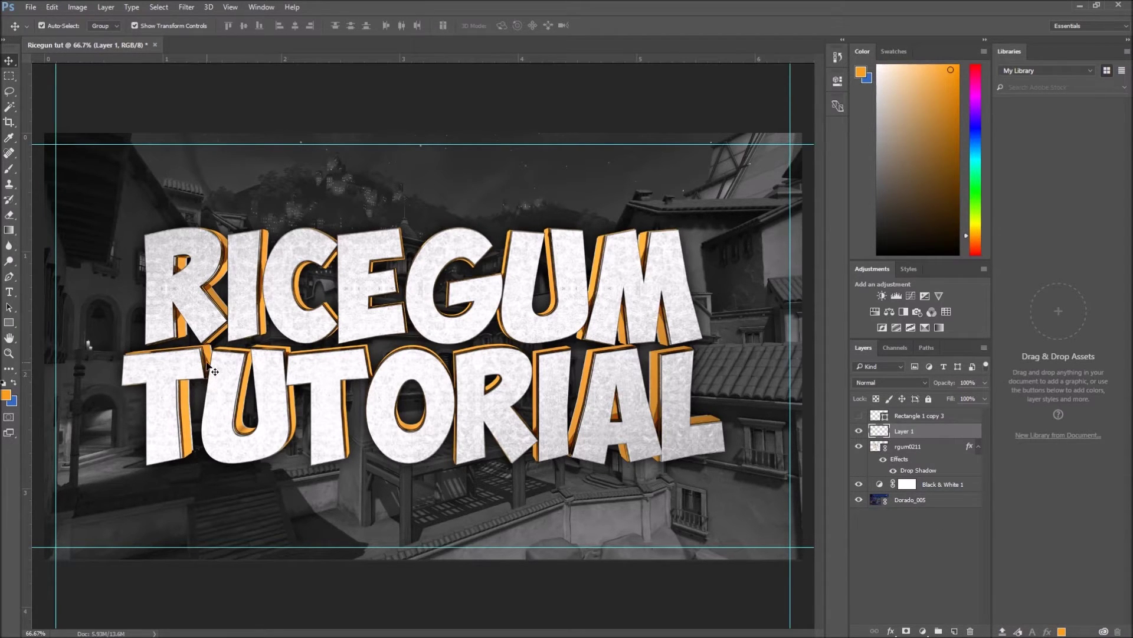
pyautogui.hotkey('ctrl', '-')
pyautogui.hotkey('ctrl', '-')
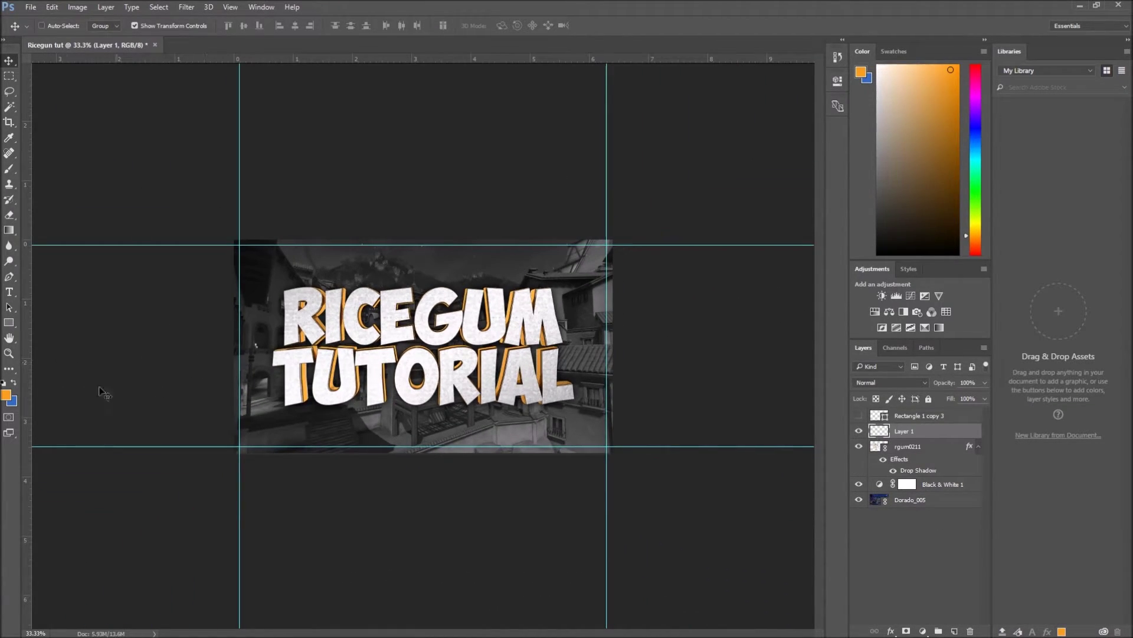
# - Inspect the orange foreground and blue background colours in the Color Picker, keeping both as they are
pyautogui.click(6, 394)
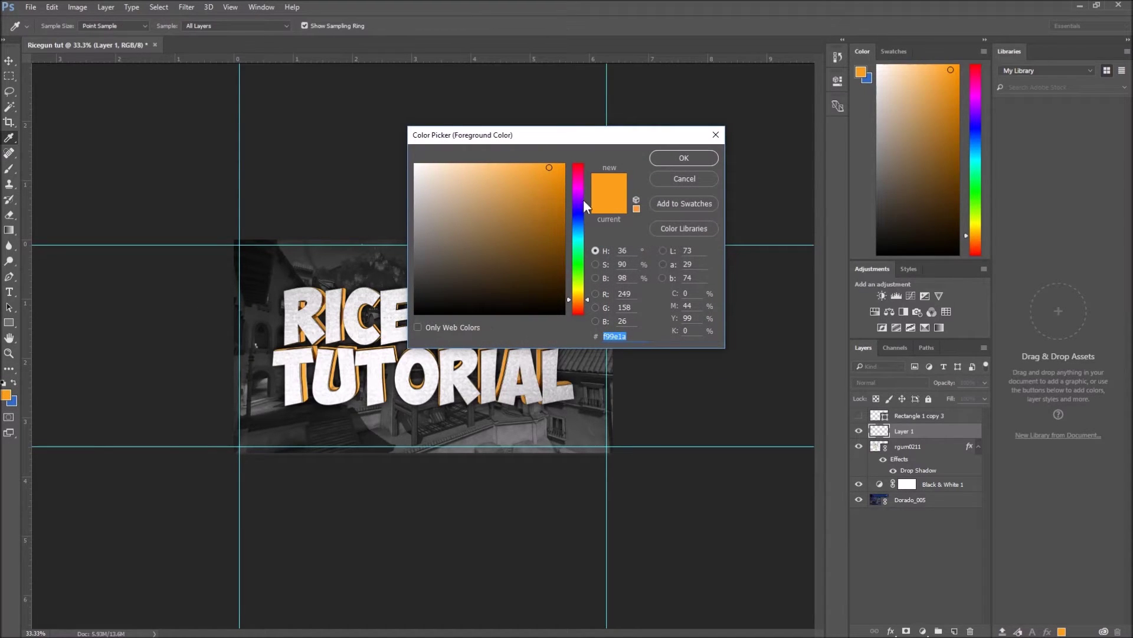
pyautogui.click(689, 182)
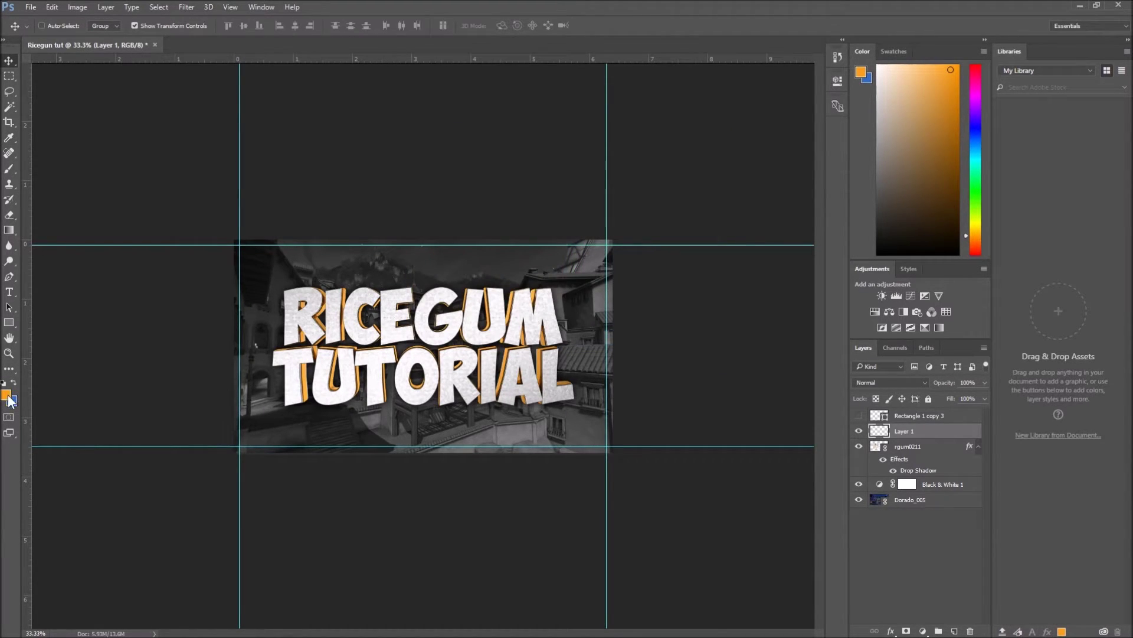
pyautogui.click(13, 383)
pyautogui.click(6, 399)
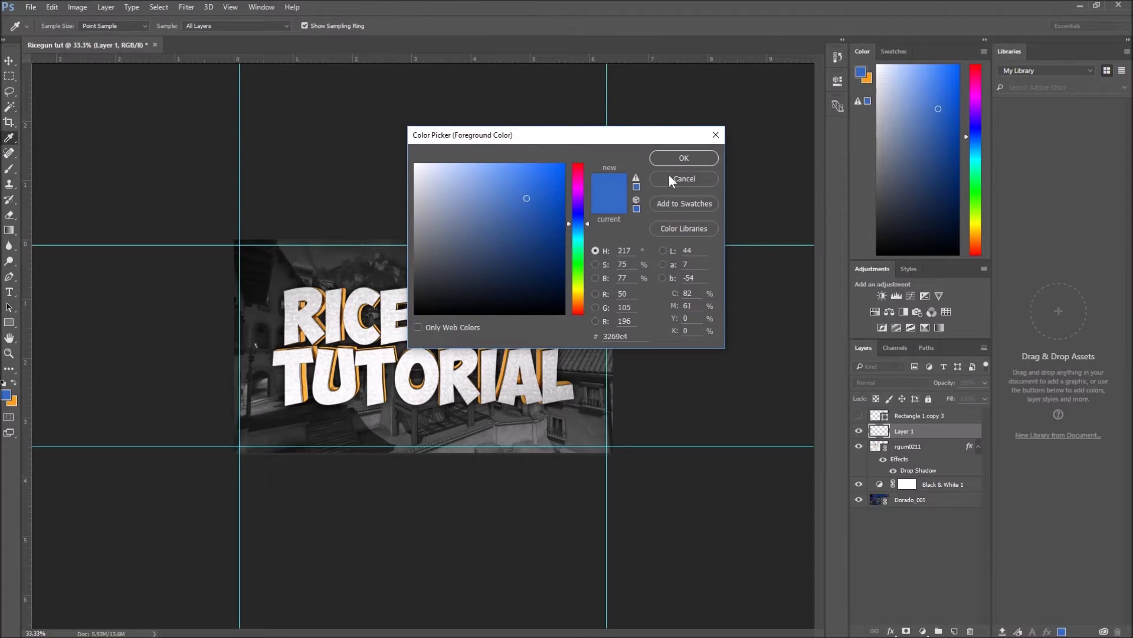
pyautogui.click(684, 181)
pyautogui.click(14, 383)
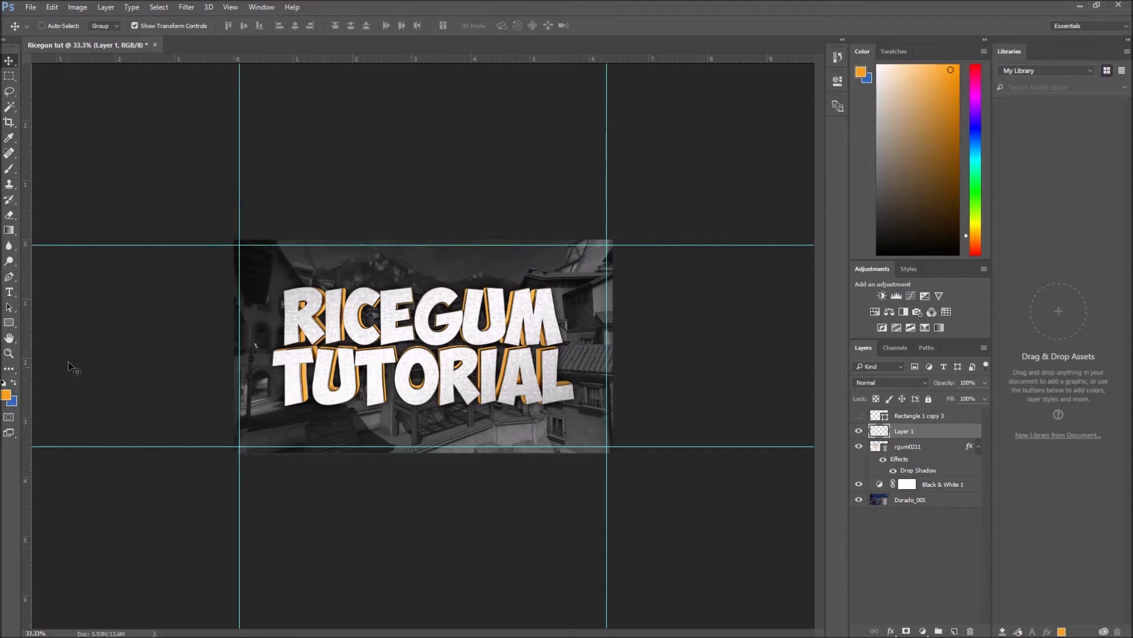
# - Paint an orange glow along the canvas's bottom edge on Layer 1 with the 1457 px soft brush
pyautogui.click(9, 169)
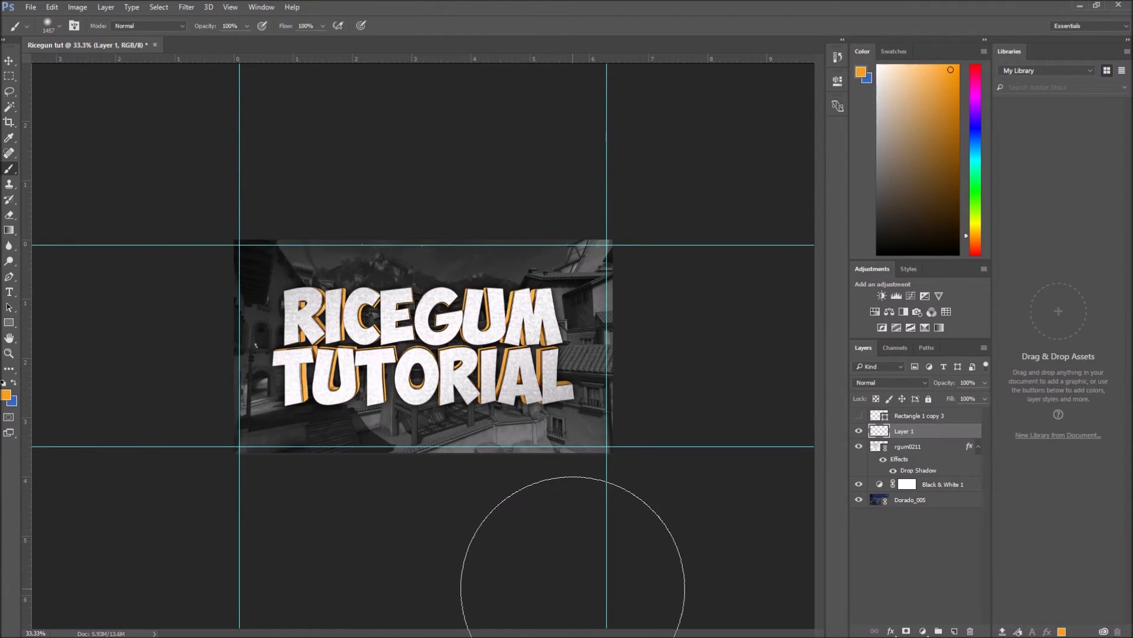
pyautogui.hotkey('ctrl', '-')
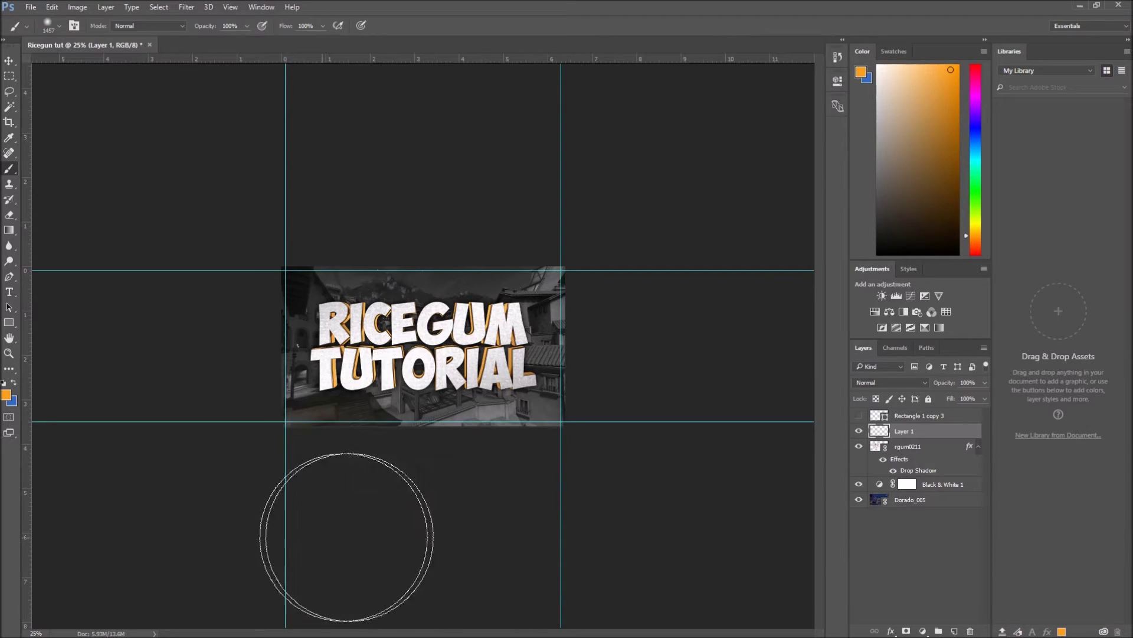
pyautogui.moveTo(381, 541)
pyautogui.mouseDown()
pyautogui.moveTo(584, 544)
pyautogui.moveTo(225, 581)
pyautogui.moveTo(598, 577)
pyautogui.moveTo(404, 549)
pyautogui.mouseUp()
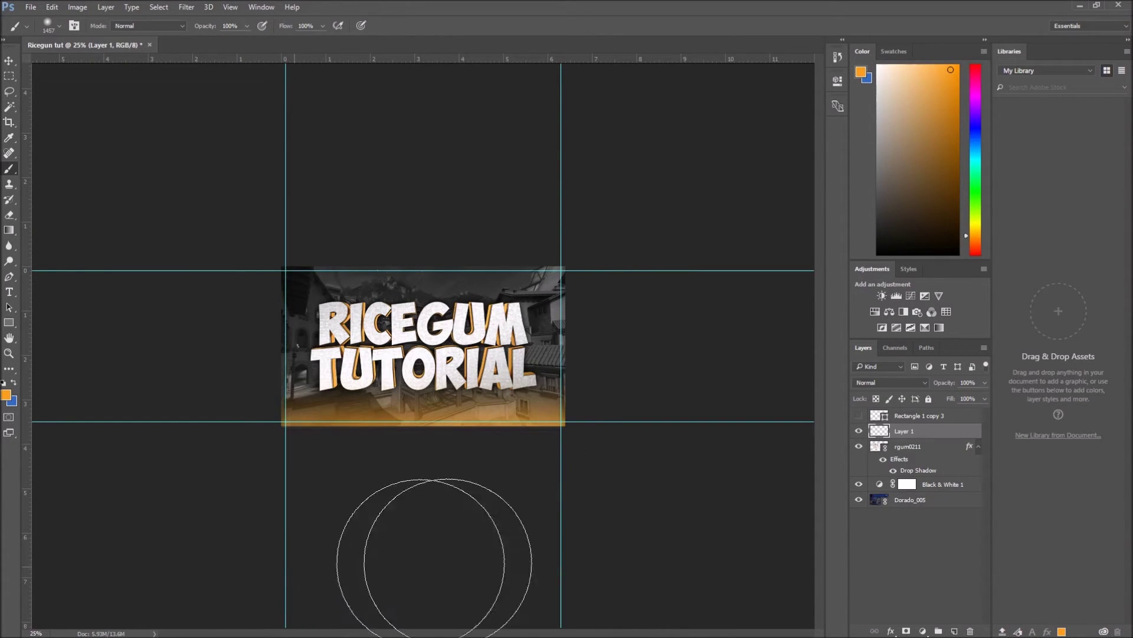
# - Swap to the blue colour and paint a soft glow along the canvas's left, top and right edges
pyautogui.click(13, 383)
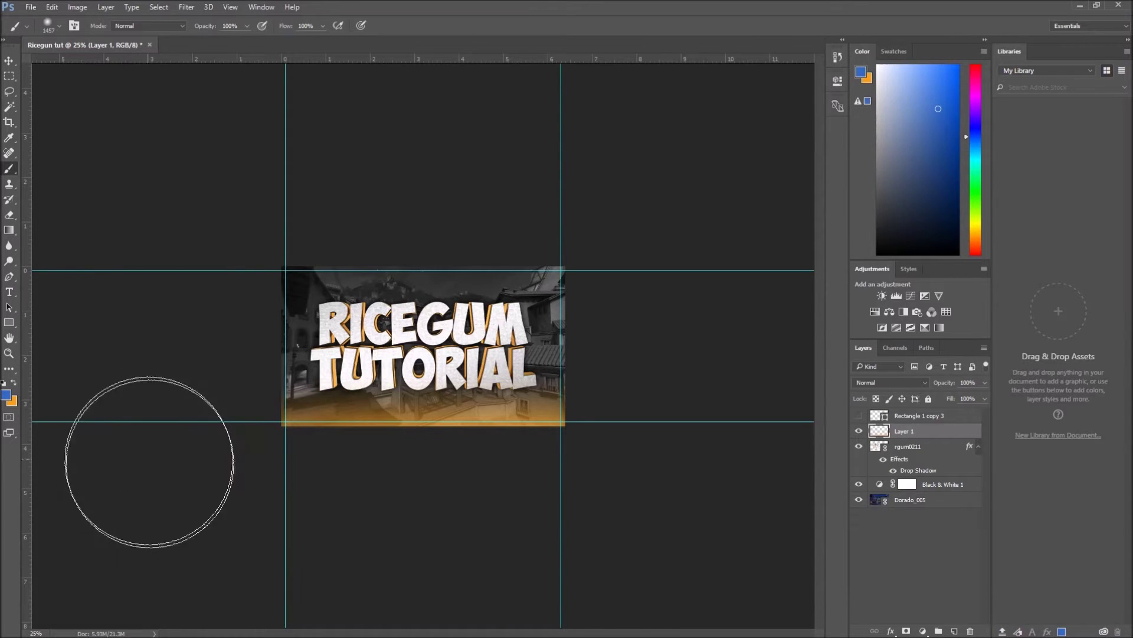
pyautogui.moveTo(174, 340)
pyautogui.mouseDown()
pyautogui.moveTo(154, 400)
pyautogui.moveTo(159, 206)
pyautogui.moveTo(173, 299)
pyautogui.moveTo(205, 177)
pyautogui.mouseUp()
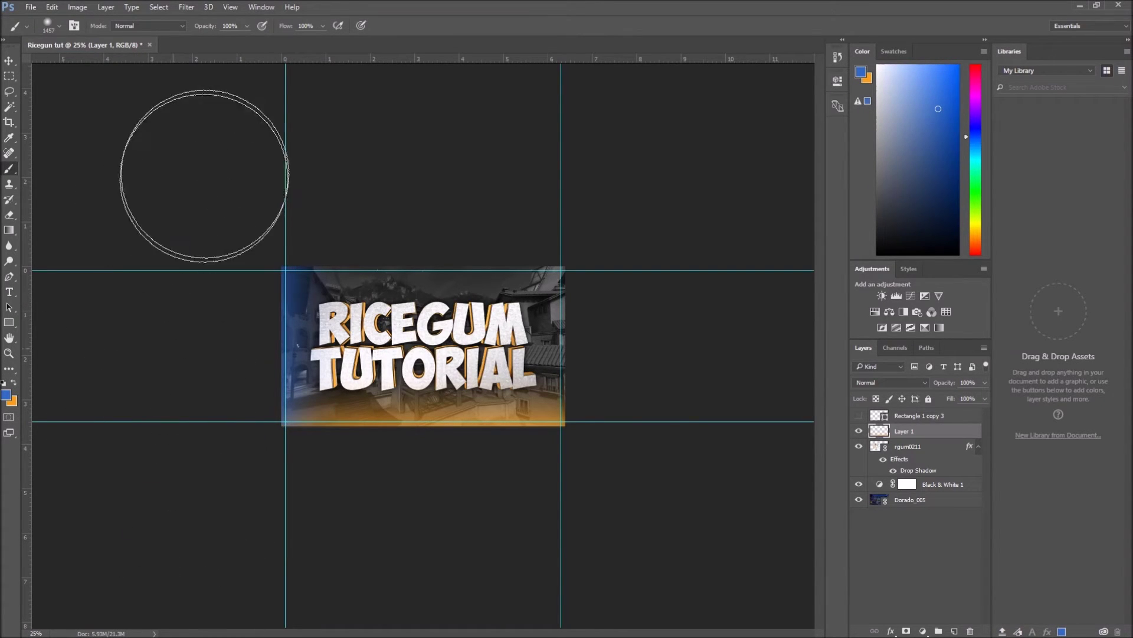
pyautogui.moveTo(209, 136)
pyautogui.mouseDown()
pyautogui.moveTo(195, 162)
pyautogui.moveTo(309, 152)
pyautogui.moveTo(671, 420)
pyautogui.moveTo(672, 472)
pyautogui.mouseUp()
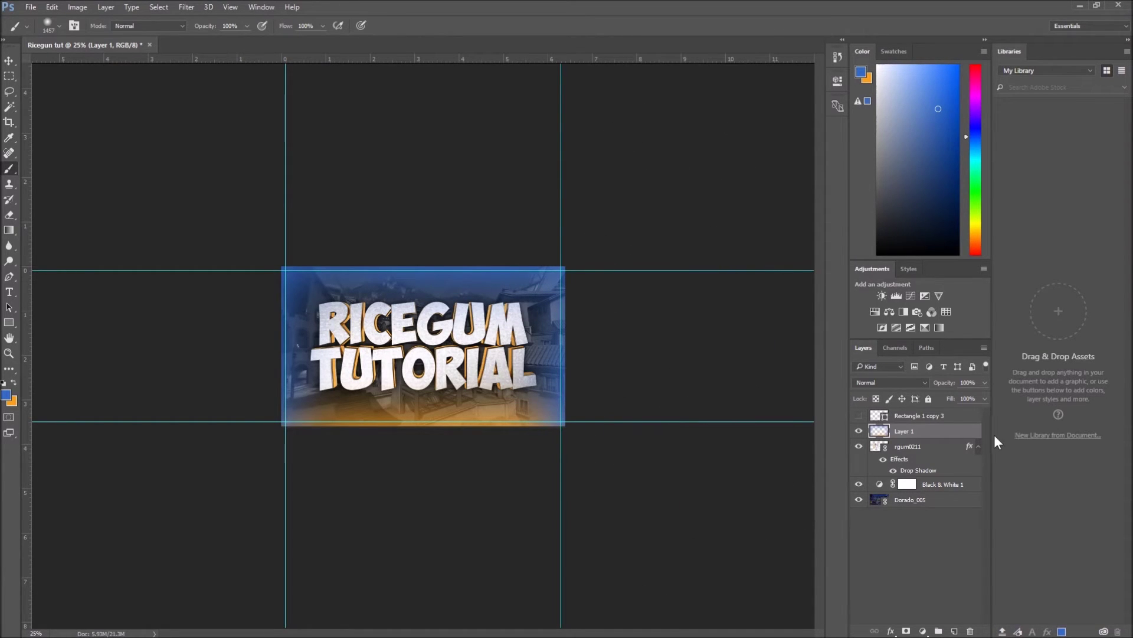
# - Lower the opacity of the painted glow layer, Layer 1, to 50% in its blending options
pyautogui.doubleClick(950, 437)
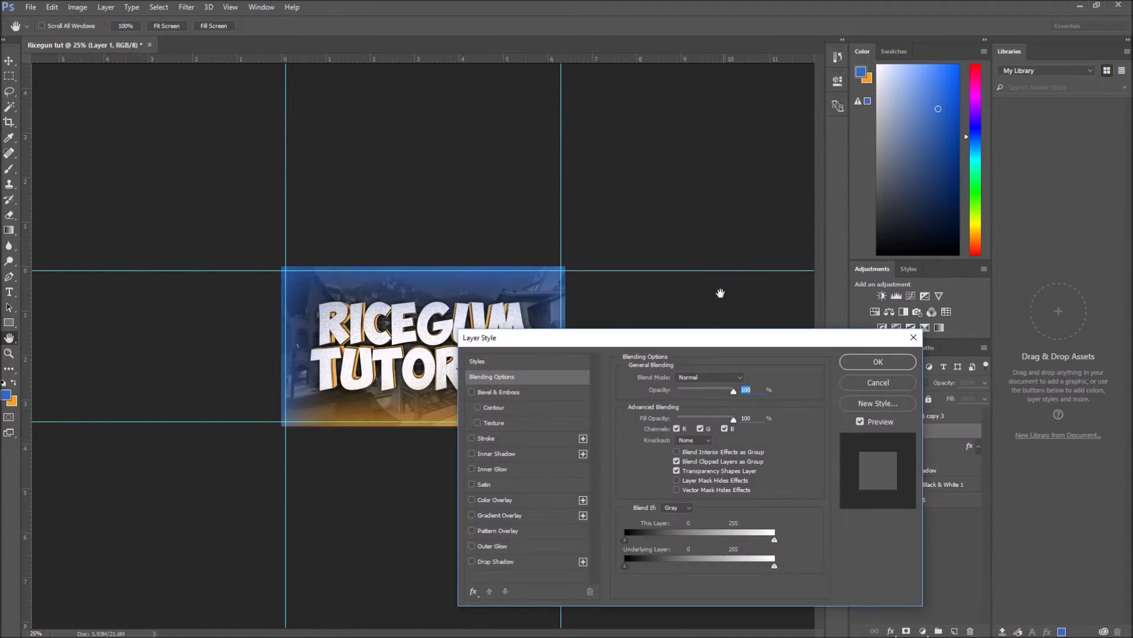
pyautogui.moveTo(726, 393); pyautogui.dragTo(700, 394)
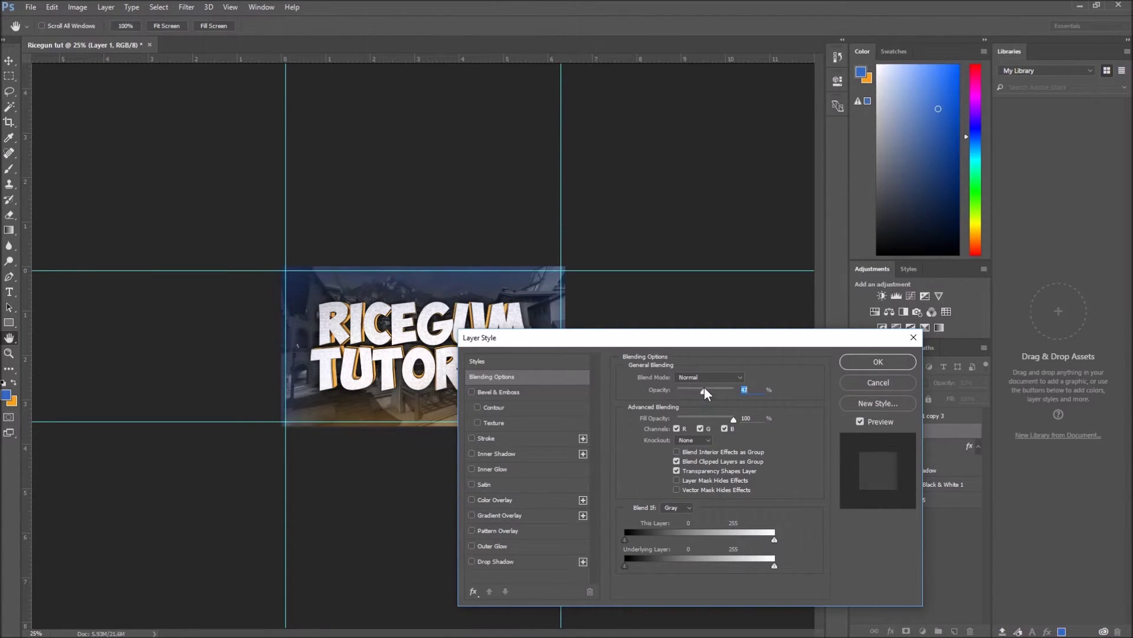
pyautogui.click(878, 362)
pyautogui.press('b')
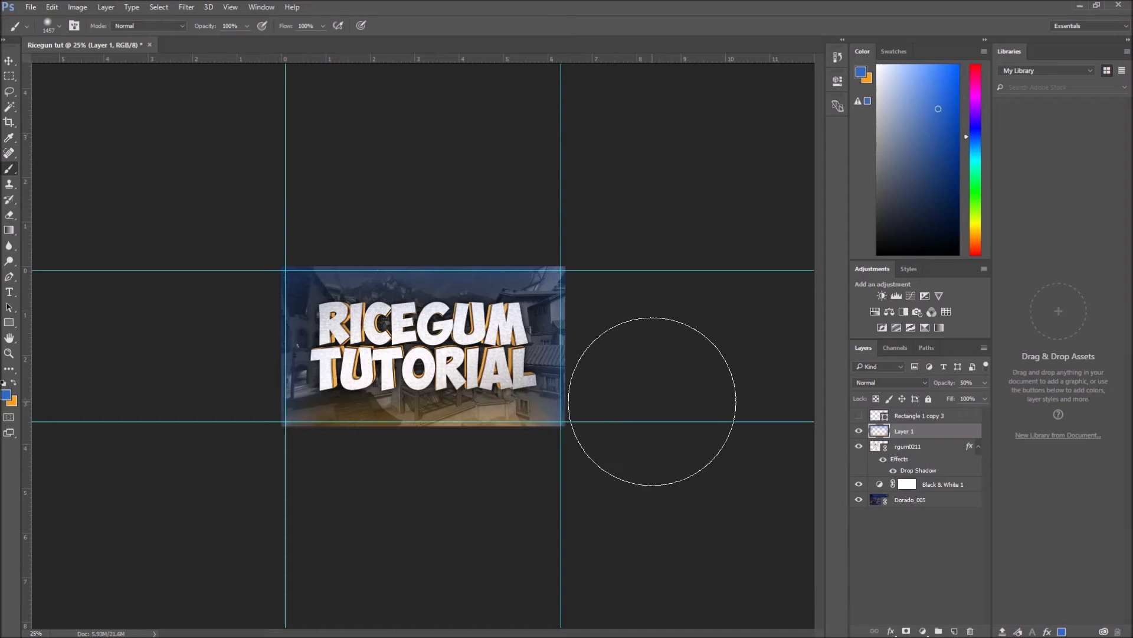
# - Merge Layer 1, rgum0211, Black & White 1 and Dorado_005 into a single layer, leaving out the hidden rectangle layer
pyautogui.hotkey('ctrl', '+')
pyautogui.hotkey('ctrl', '+')
pyautogui.hotkey('ctrl', '+')
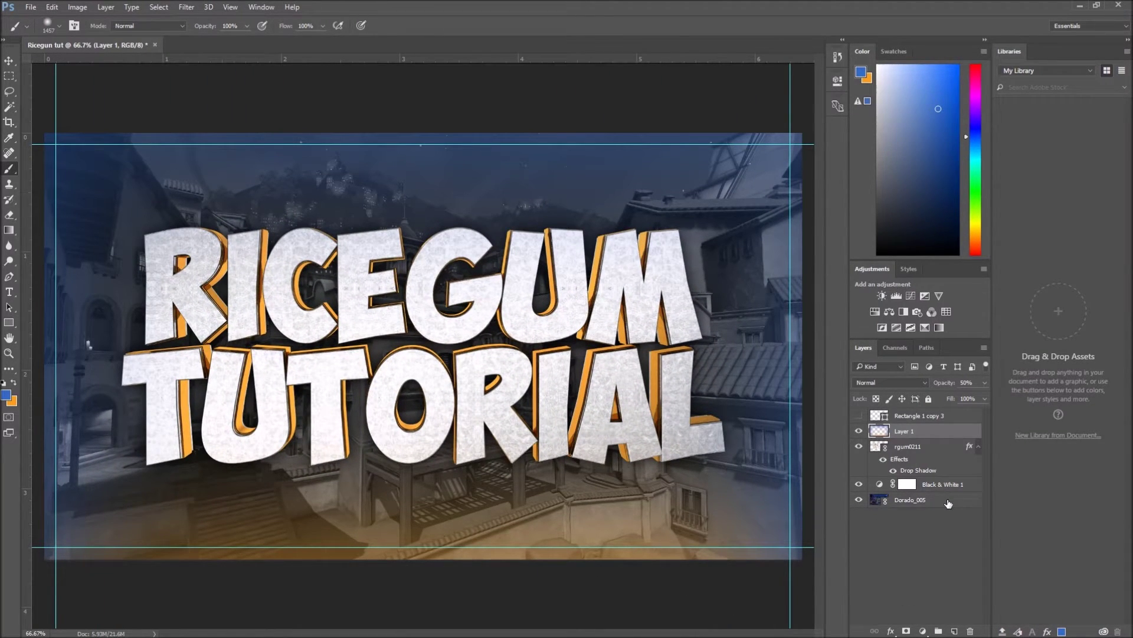
pyautogui.keyDown('shift'); pyautogui.click(948, 503); pyautogui.keyUp('shift')
pyautogui.rightClick(947, 499)
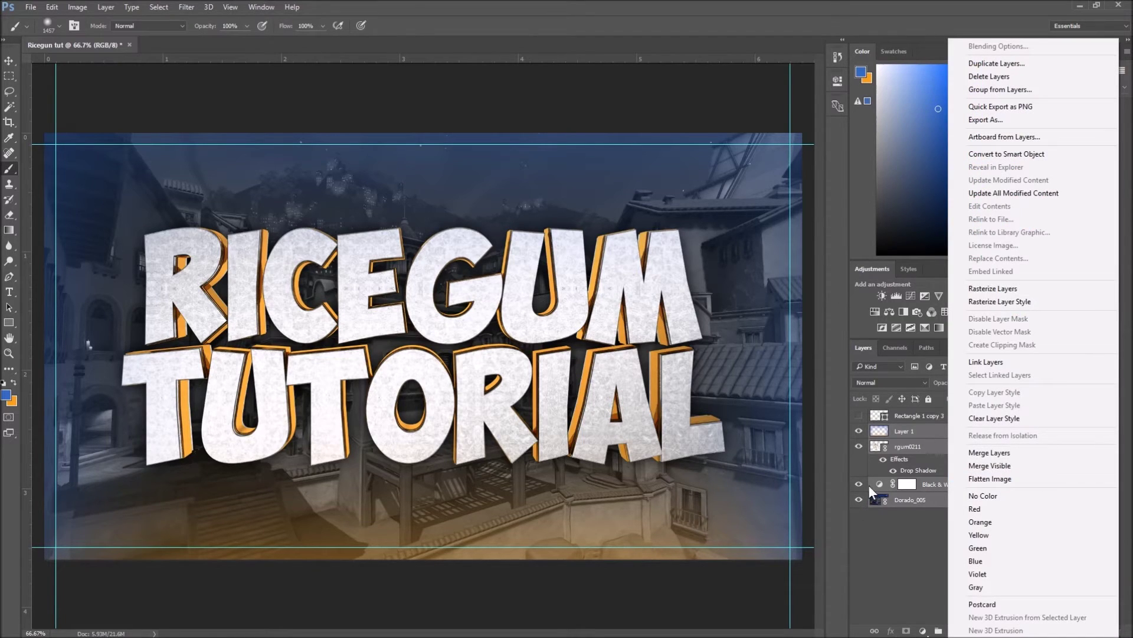
pyautogui.click(1011, 453)
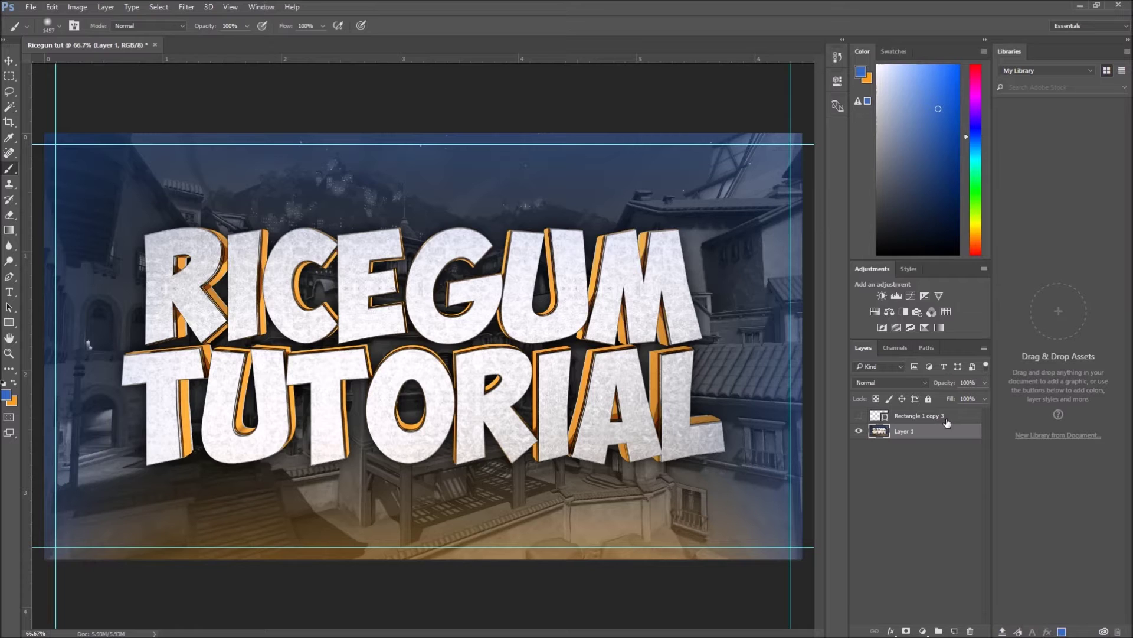
# - Duplicate the merged Layer 1 as Layer 1 copy and check both layers by toggling their visibility
pyautogui.rightClick(933, 439)
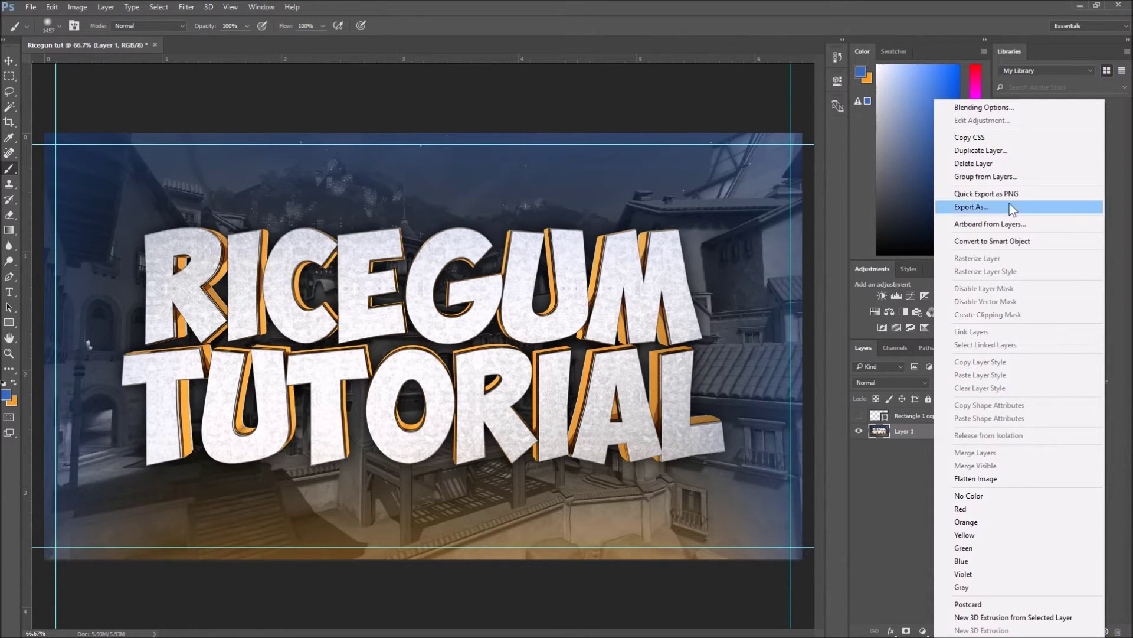
pyautogui.click(998, 150)
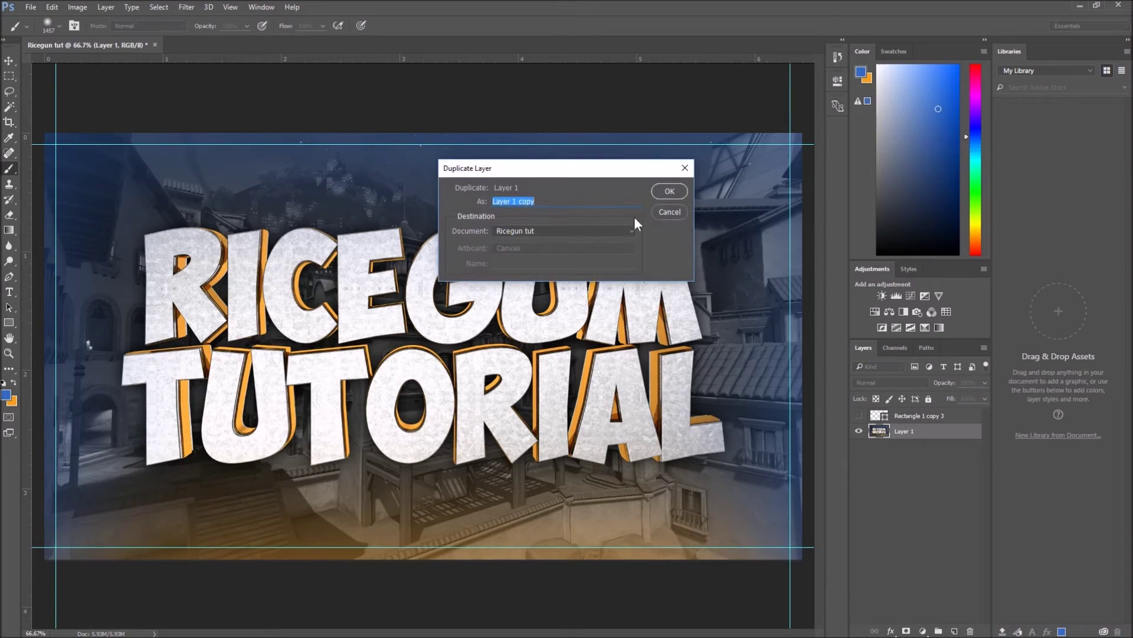
pyautogui.click(669, 190)
pyautogui.click(859, 431)
pyautogui.click(859, 447)
pyautogui.click(858, 446)
pyautogui.click(859, 431)
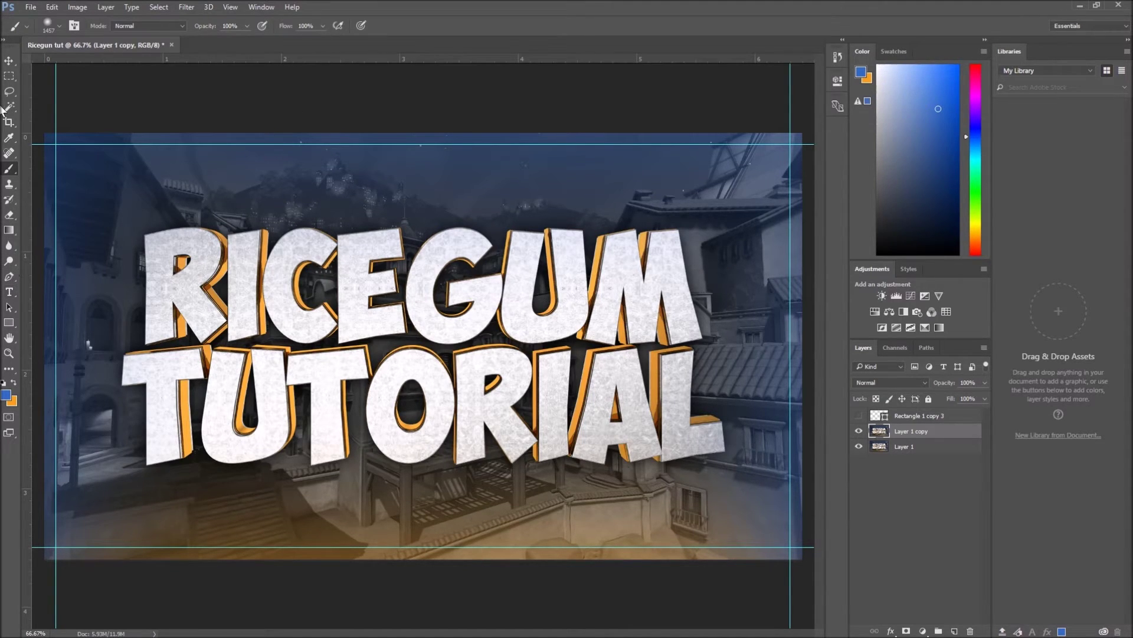
# - Activate the Magic Wand tool and show the white frame layer, Rectangle 1 copy 3
pyautogui.click(10, 109)
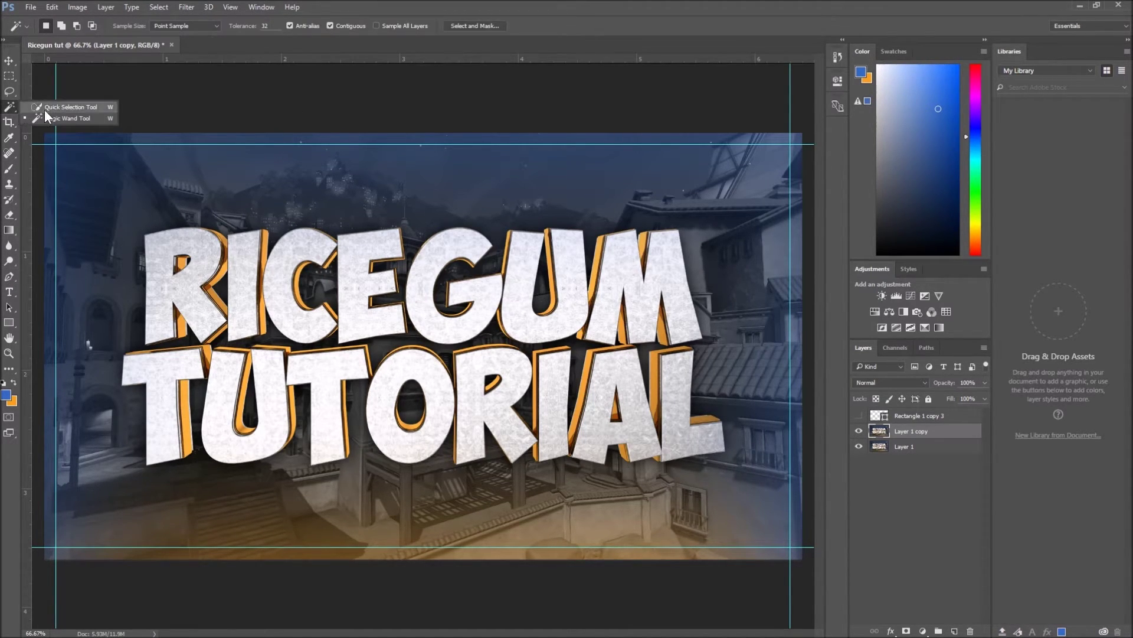
pyautogui.hotkey('shift', 'w')
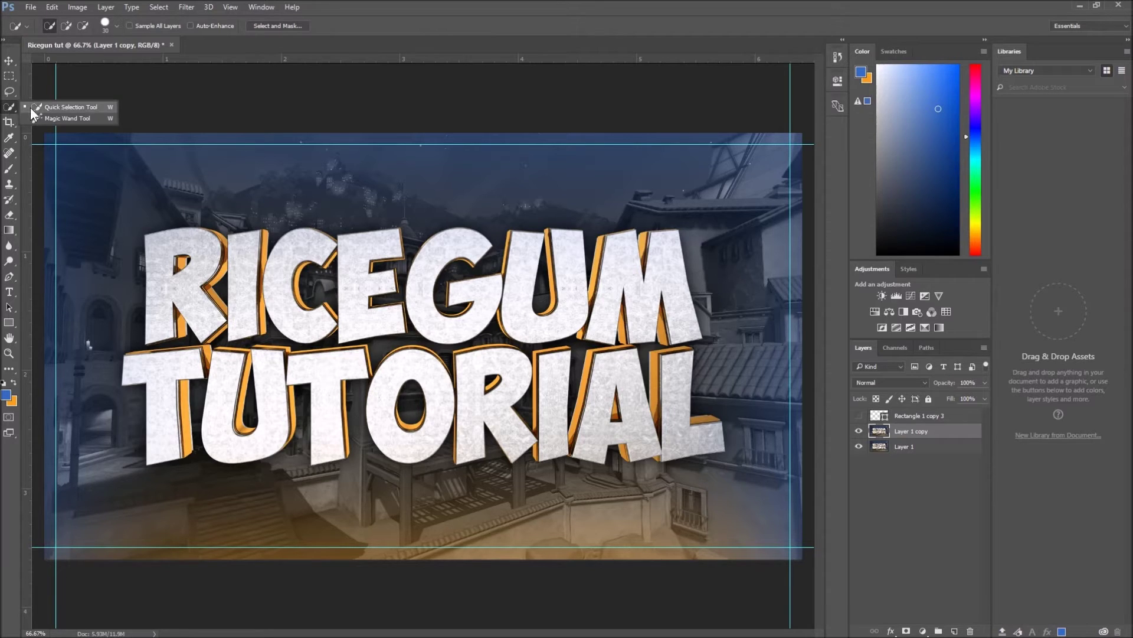
pyautogui.click(59, 118)
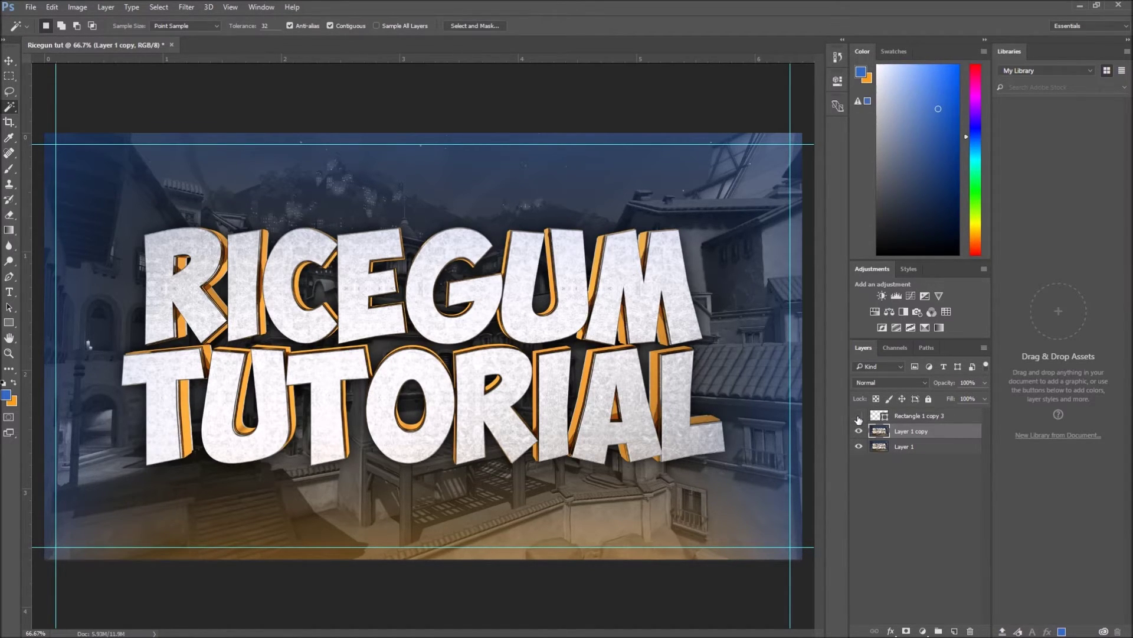
pyautogui.click(858, 416)
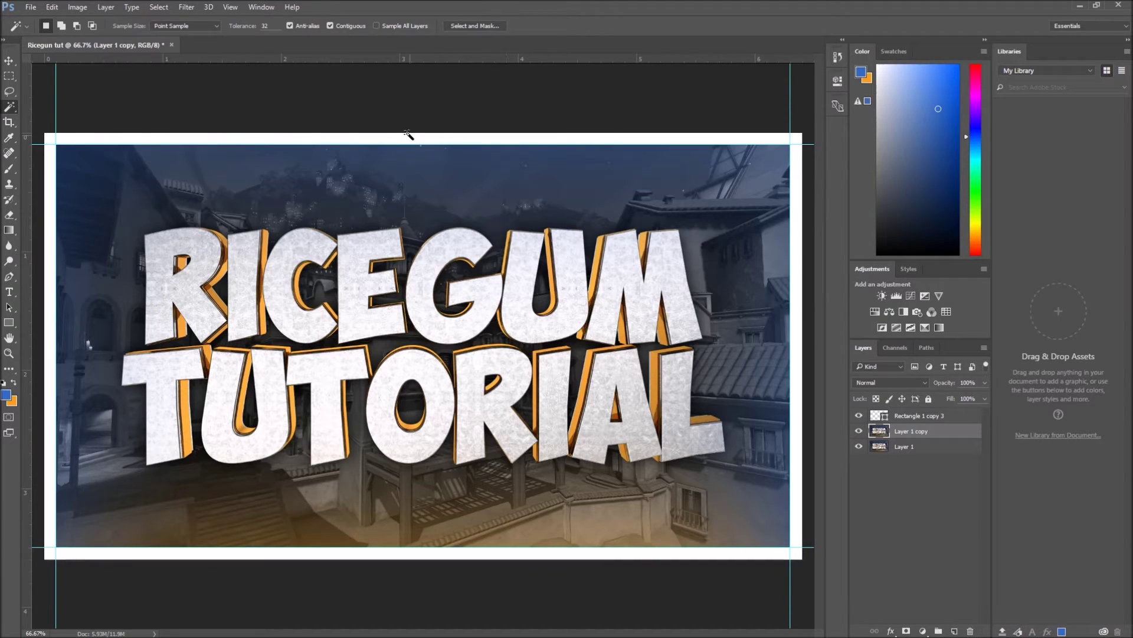
# - Try to select the white frame with the Magic Wand, first on Layer 1 copy and again on the Rectangle 1 copy 3 shape layer
pyautogui.click(410, 138)
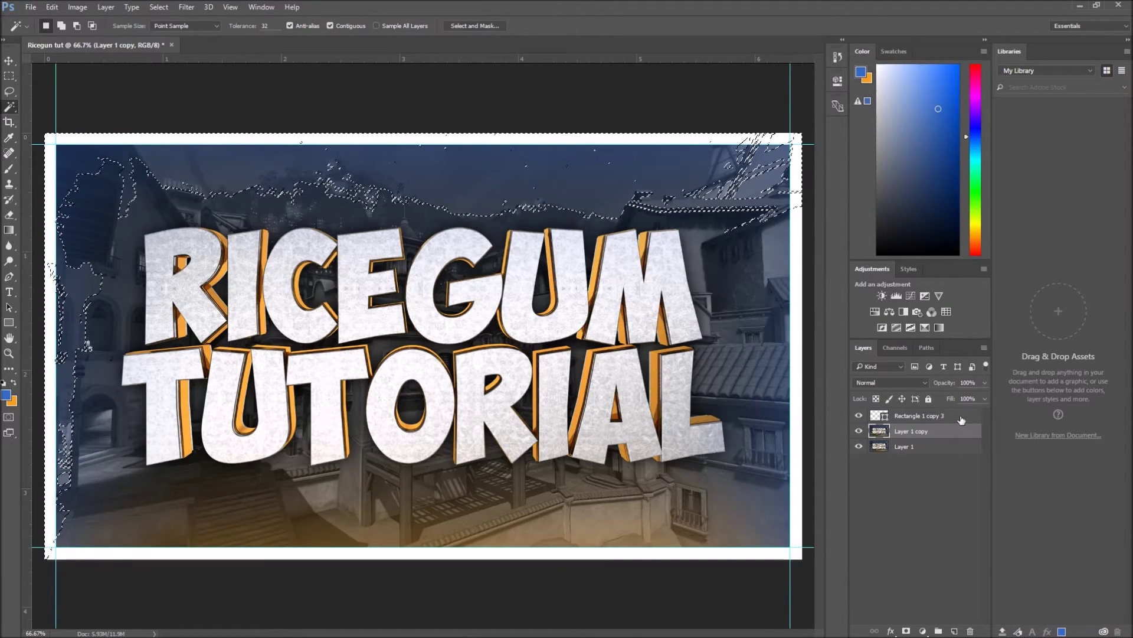
pyautogui.click(921, 416)
pyautogui.hotkey('ctrl', 'd')
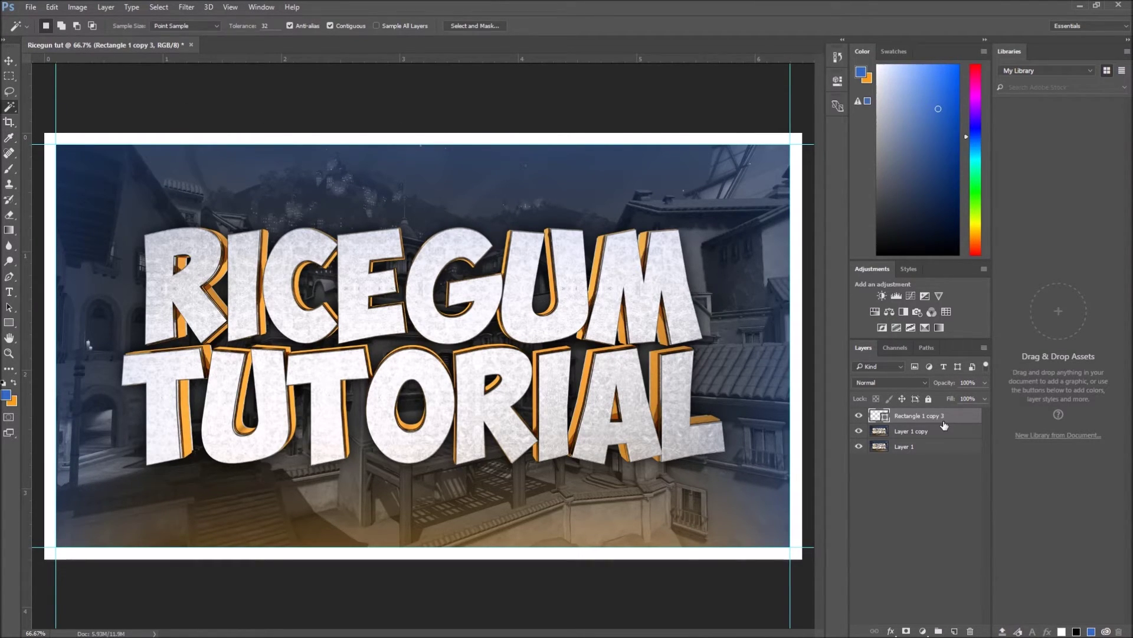
pyautogui.click(466, 124)
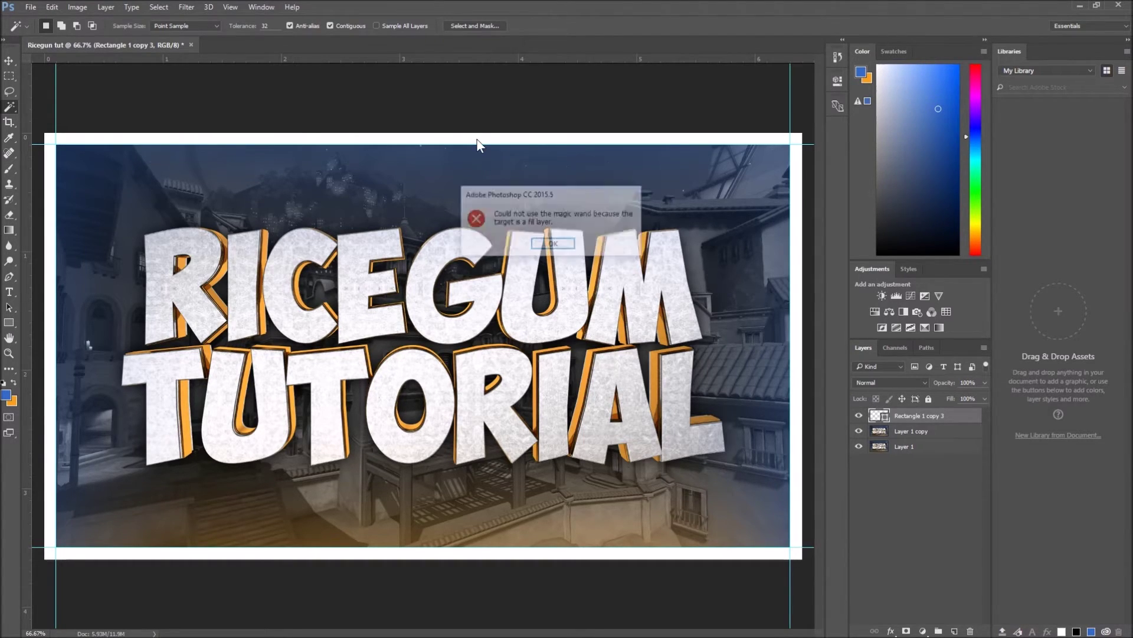
pyautogui.click(552, 245)
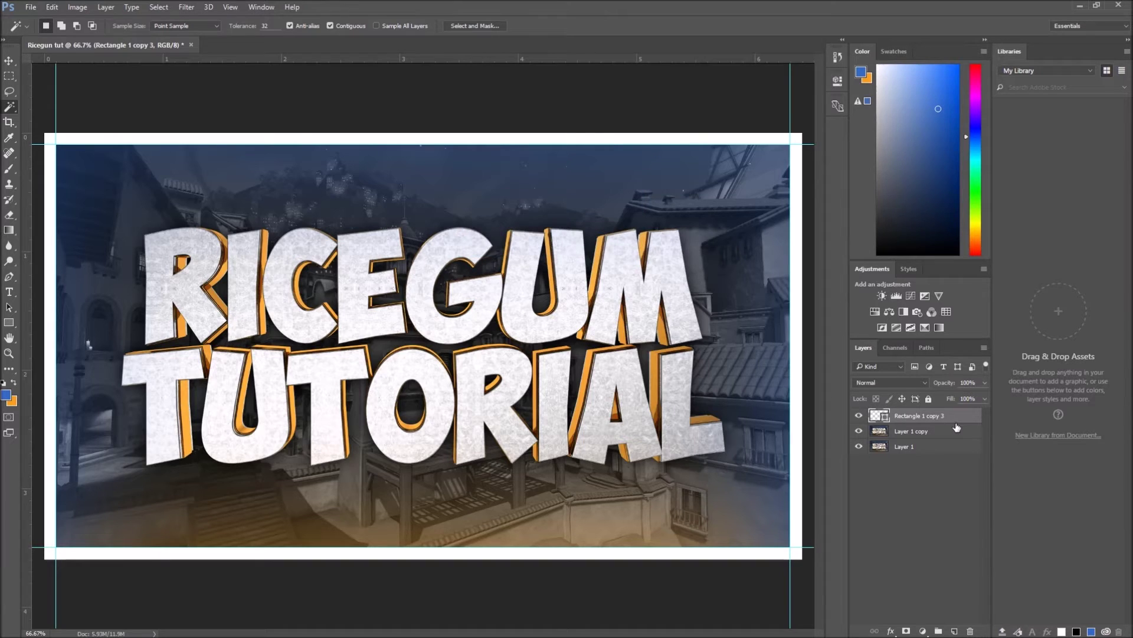
# - Convert Rectangle 1 copy 3 to a smart object, select its white frame with the Magic Wand, and hide the layer
pyautogui.rightClick(954, 416)
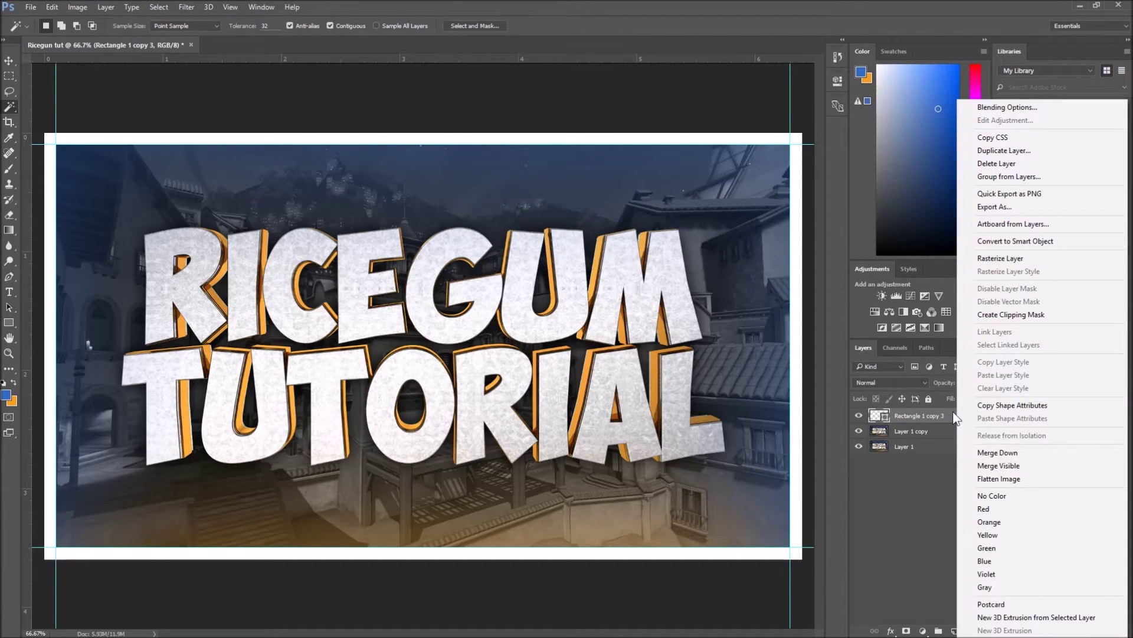
pyautogui.click(1042, 241)
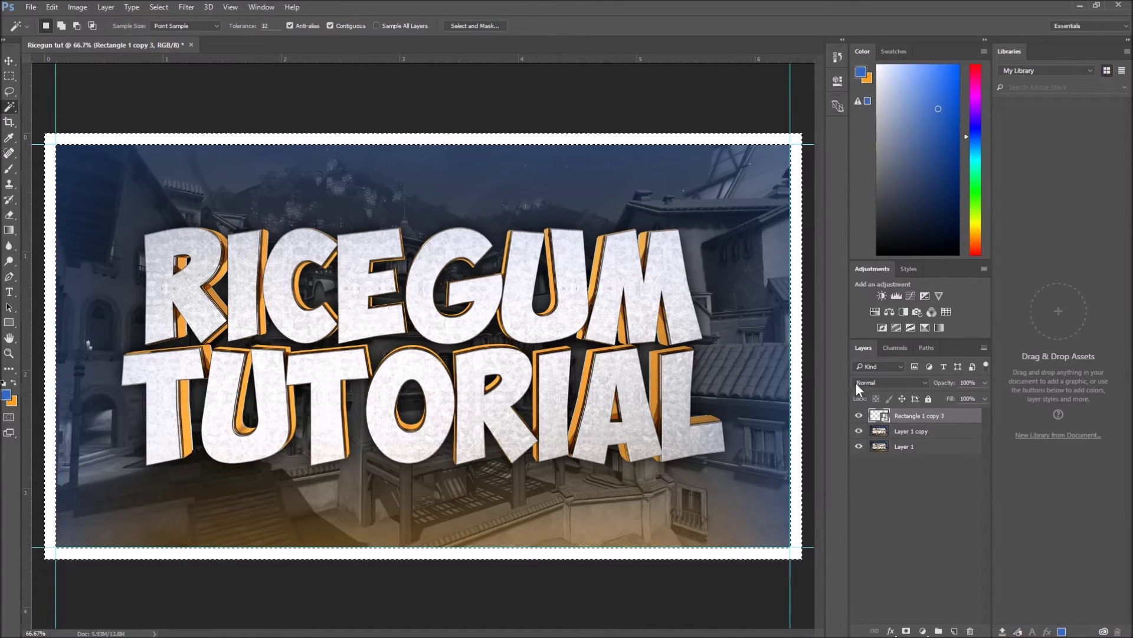
pyautogui.click(860, 418)
pyautogui.click(860, 419)
pyautogui.click(860, 417)
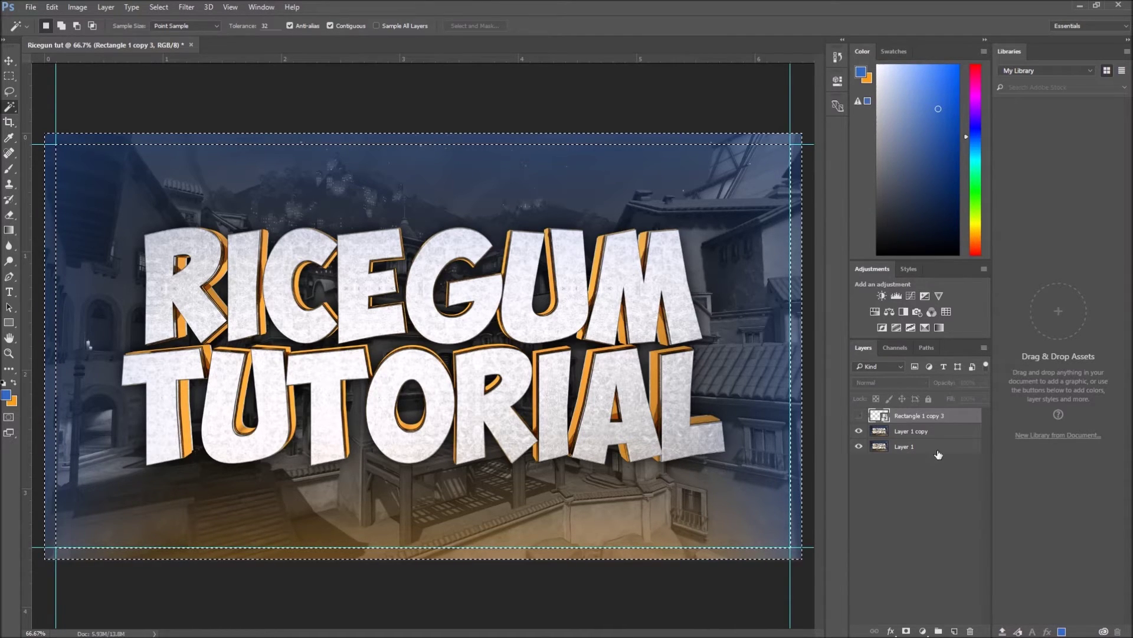
# - Invert the frame selection and erase everything inside it on Layer 1 copy, checking the remaining border with Layer 1 hidden
pyautogui.click(941, 433)
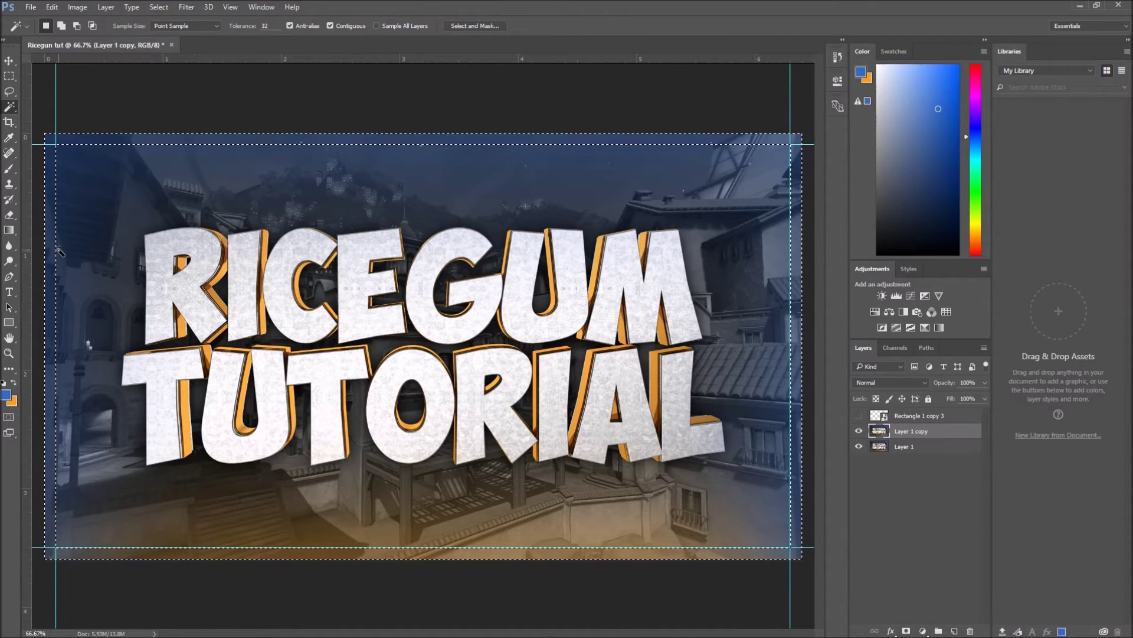
pyautogui.click(4, 75)
pyautogui.rightClick(112, 137)
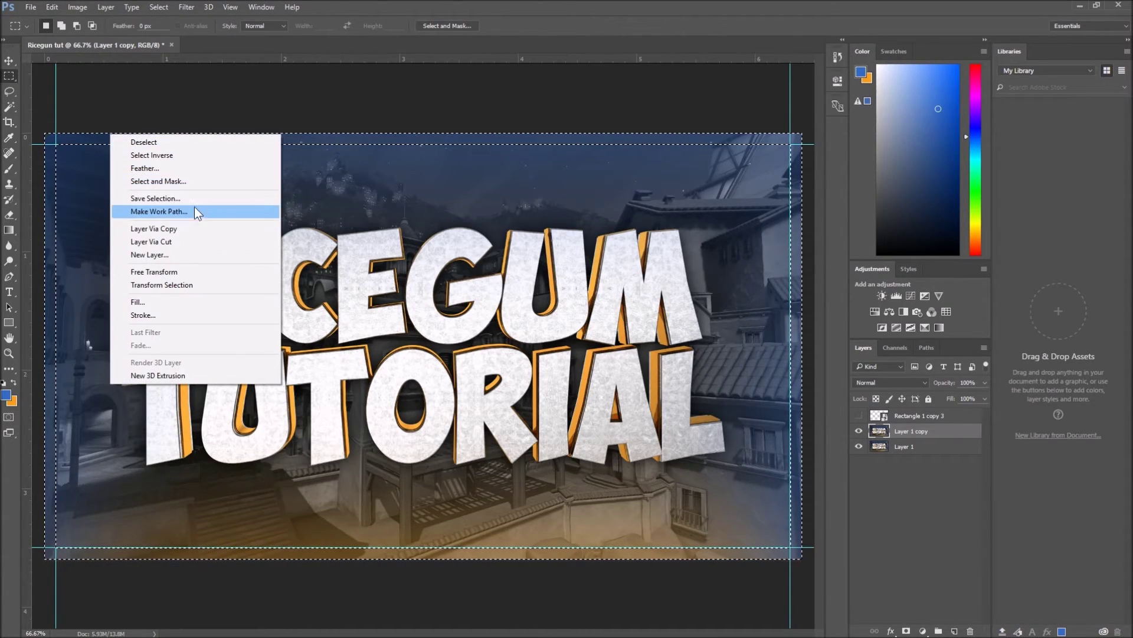
pyautogui.click(159, 155)
pyautogui.click(9, 214)
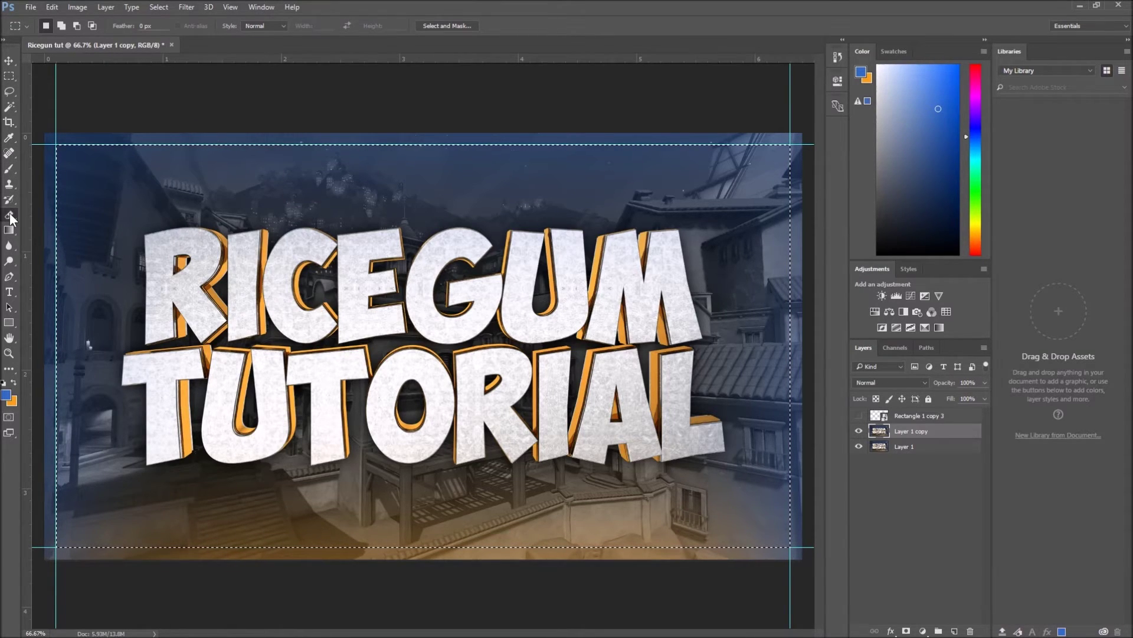
pyautogui.moveTo(172, 277)
pyautogui.mouseDown()
pyautogui.moveTo(506, 252)
pyautogui.moveTo(809, 430)
pyautogui.moveTo(785, 468)
pyautogui.moveTo(825, 461)
pyautogui.mouseUp()
pyautogui.click(858, 446)
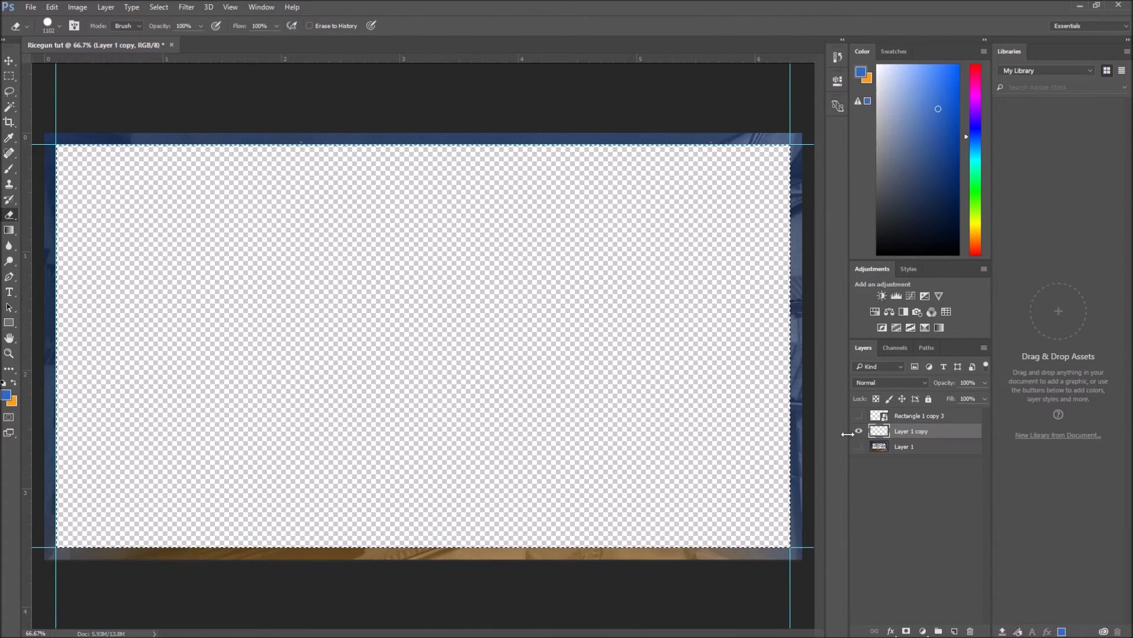
pyautogui.click(858, 447)
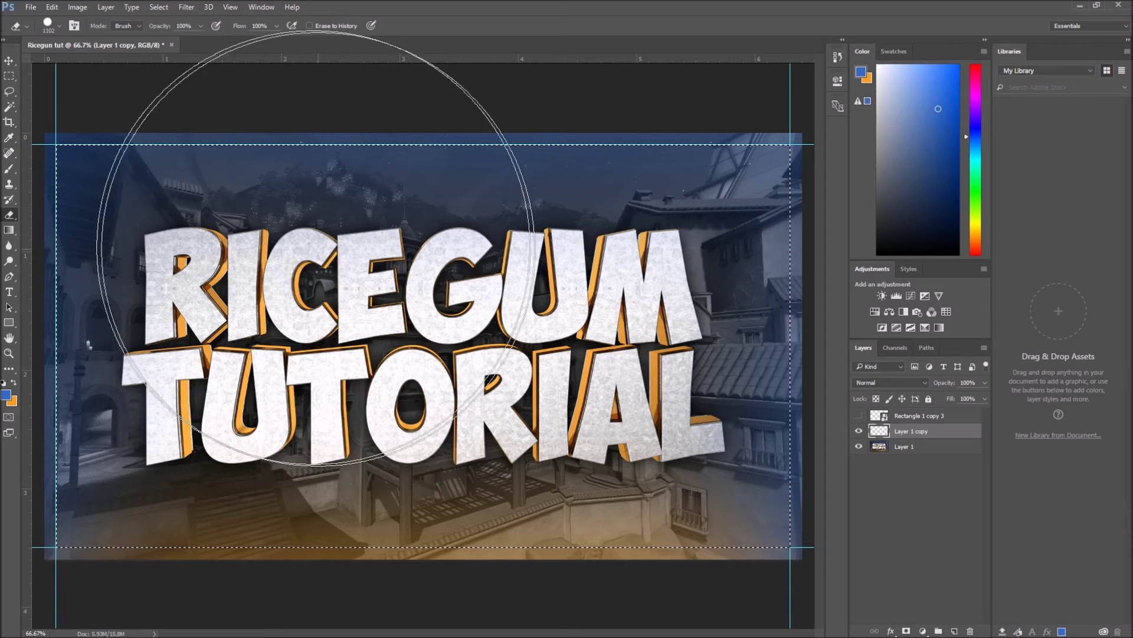
# - Invert the selection back to the border and apply a Gaussian Blur with a 5.0 pixel radius to Layer 1 copy
pyautogui.click(9, 60)
pyautogui.click(9, 76)
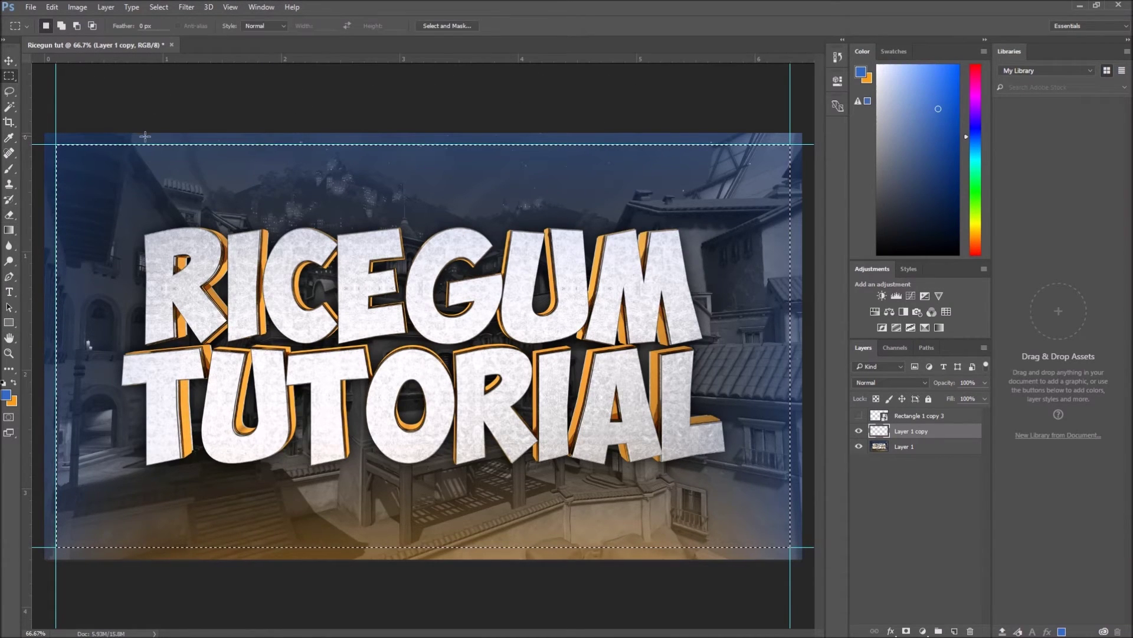
pyautogui.rightClick(149, 147)
pyautogui.click(201, 168)
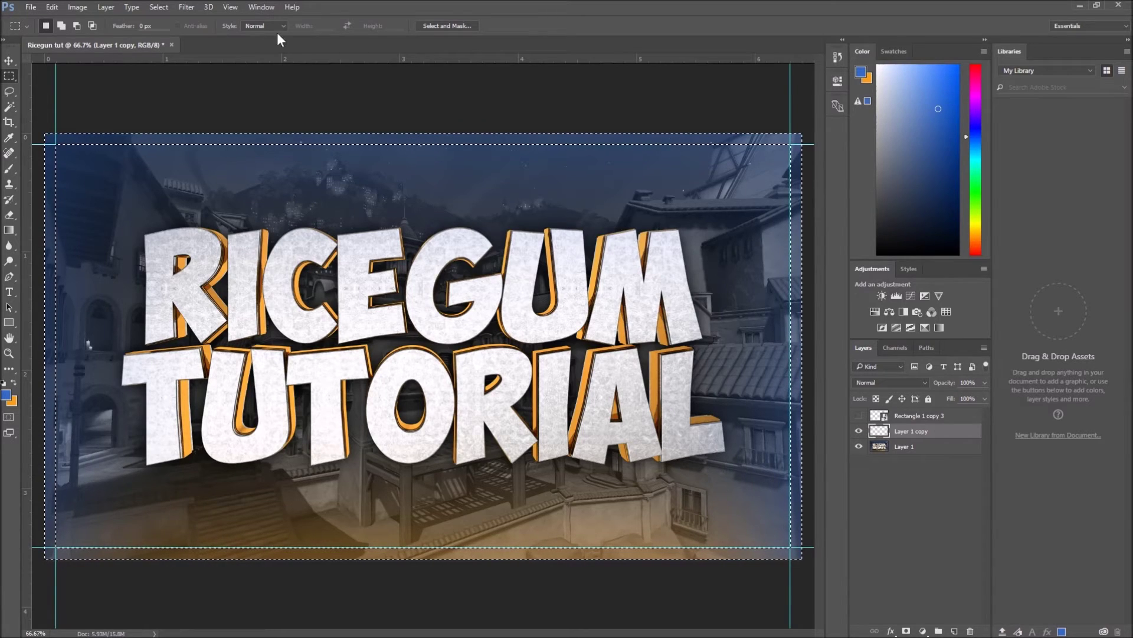
pyautogui.click(186, 7)
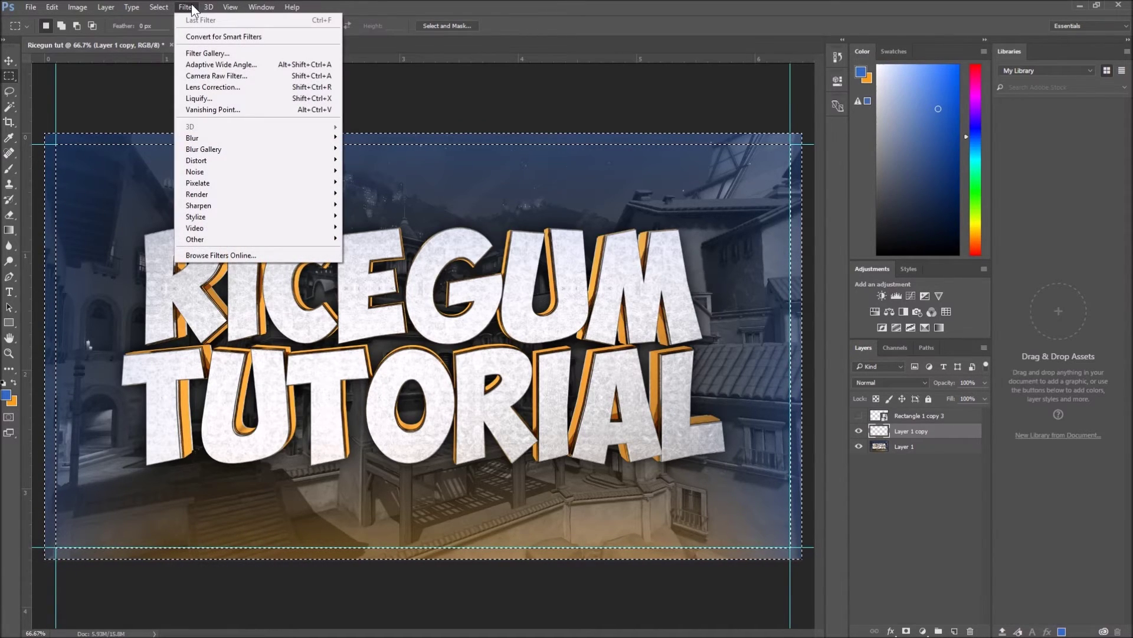
pyautogui.moveTo(195, 137)
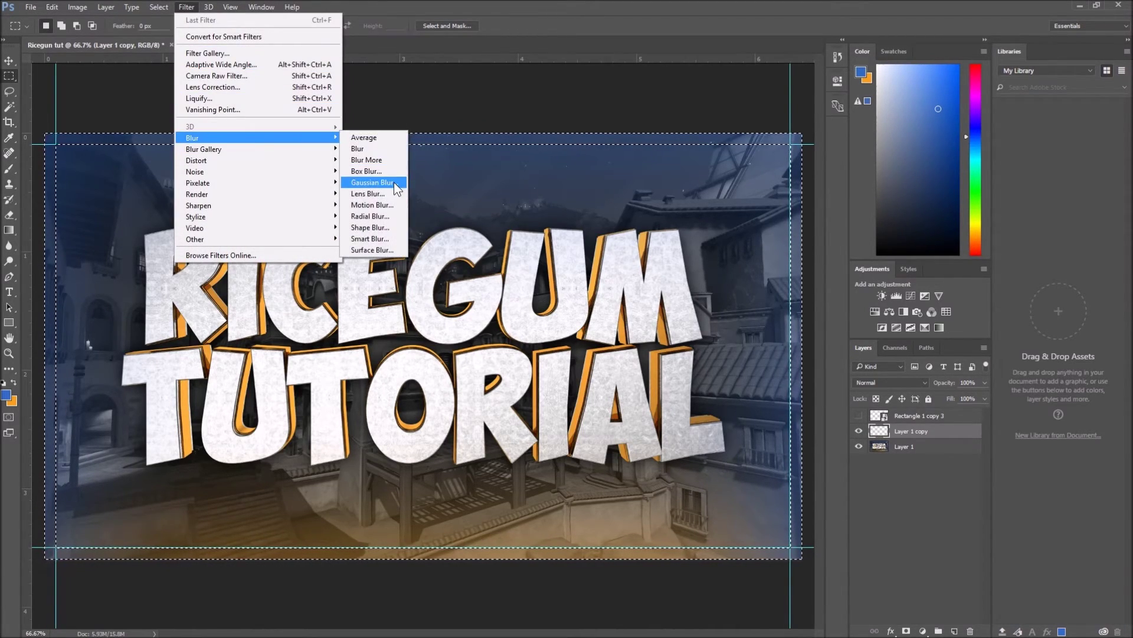
pyautogui.click(371, 182)
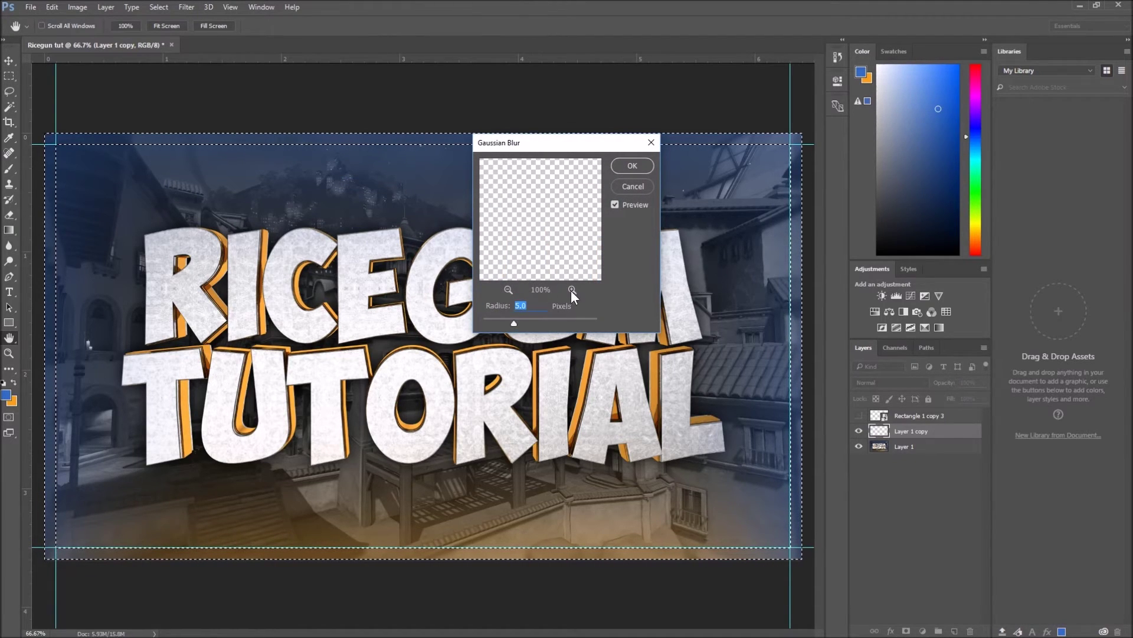
pyautogui.click(633, 167)
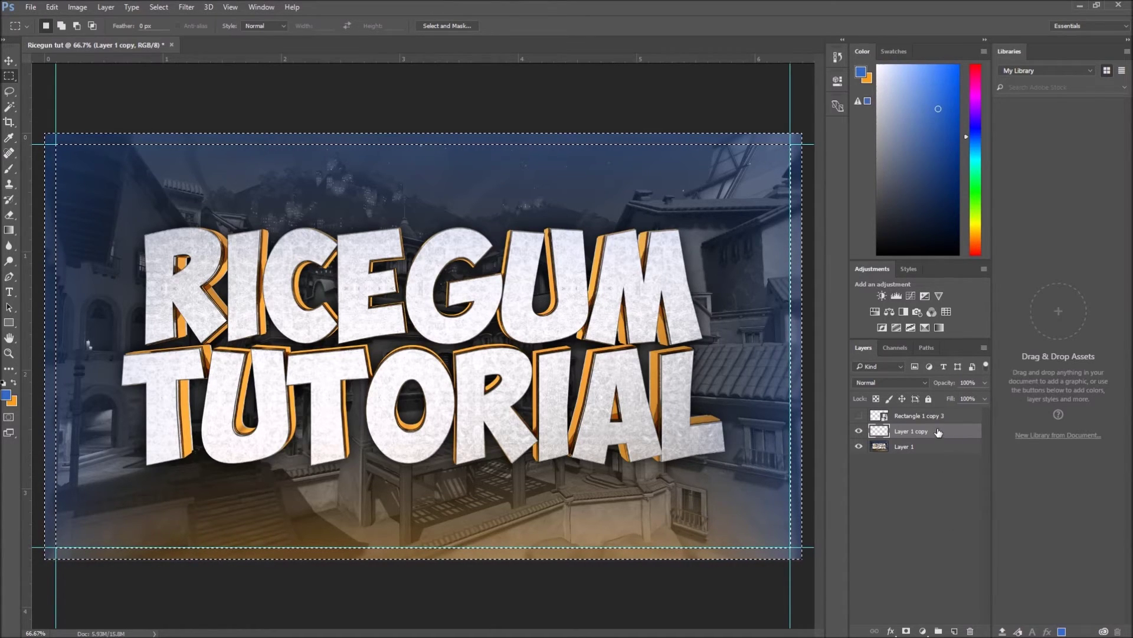
# - Add a Hue/Saturation adjustment layer limited to the selected border and set its saturation to 29
pyautogui.click(923, 630)
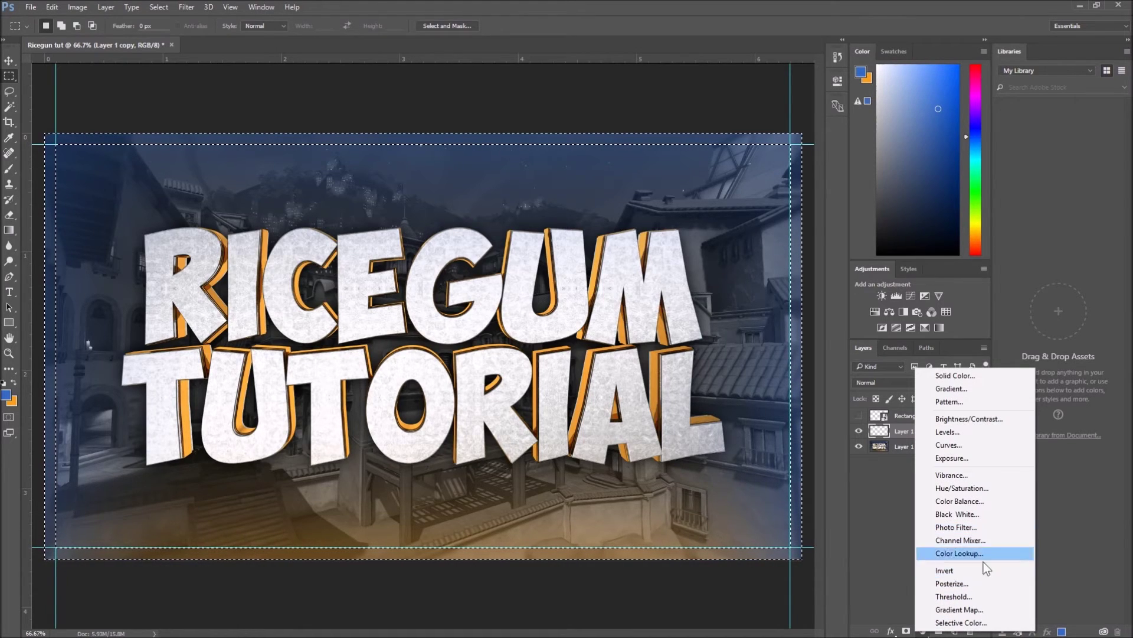
pyautogui.click(972, 489)
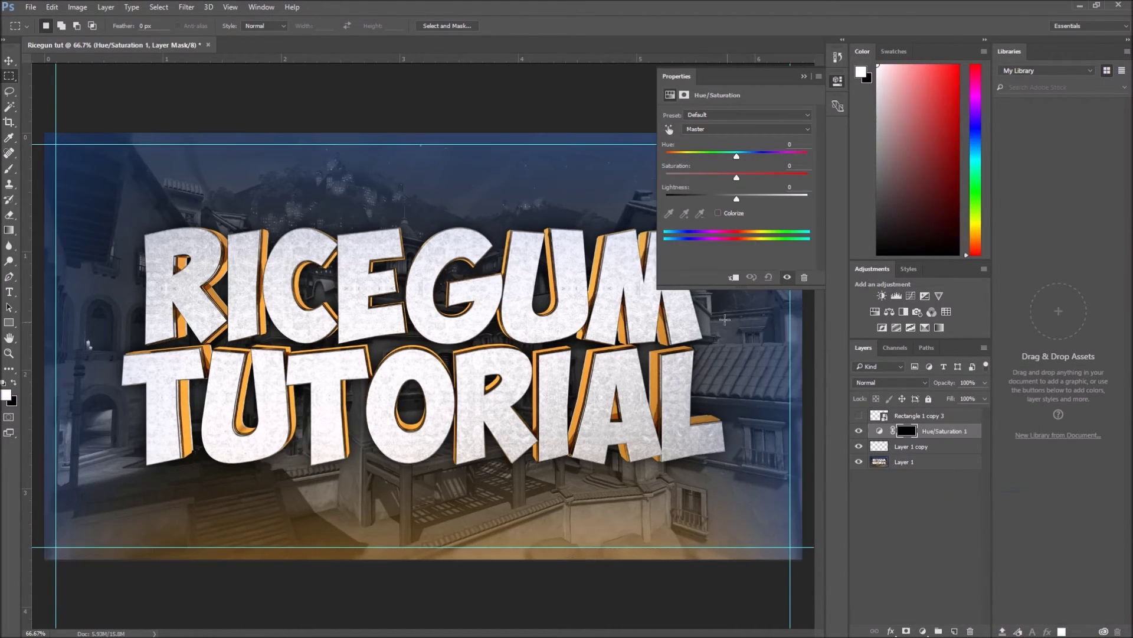
pyautogui.write('29')
pyautogui.click(825, 74)
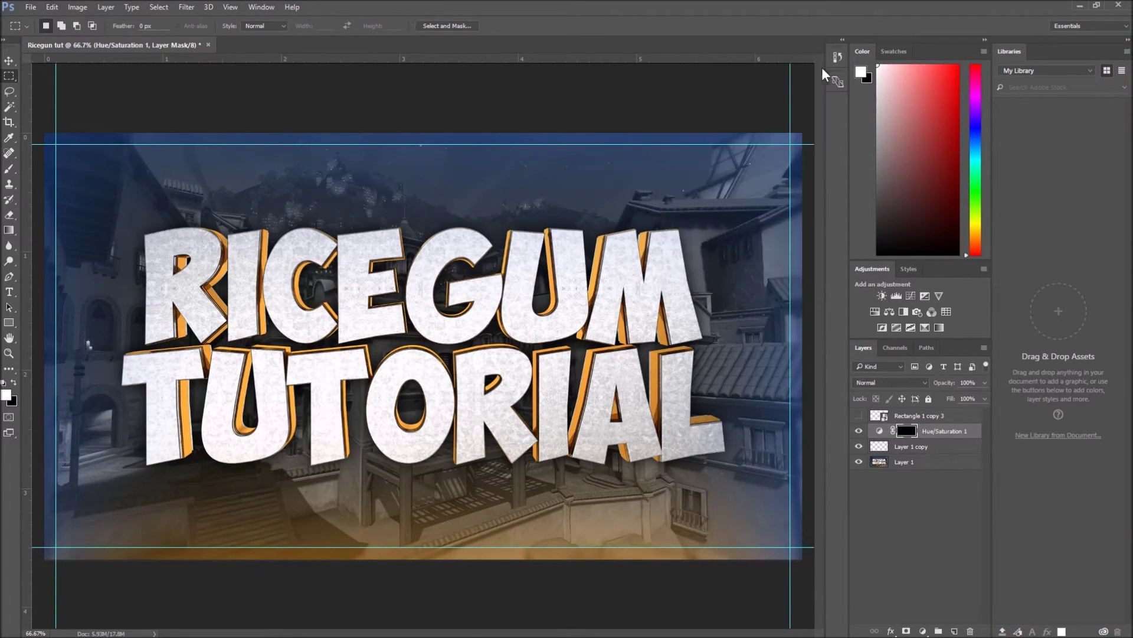
# - Add a Brightness/Contrast adjustment layer directly above Layer 1 copy and set its contrast to 25
pyautogui.click(945, 444)
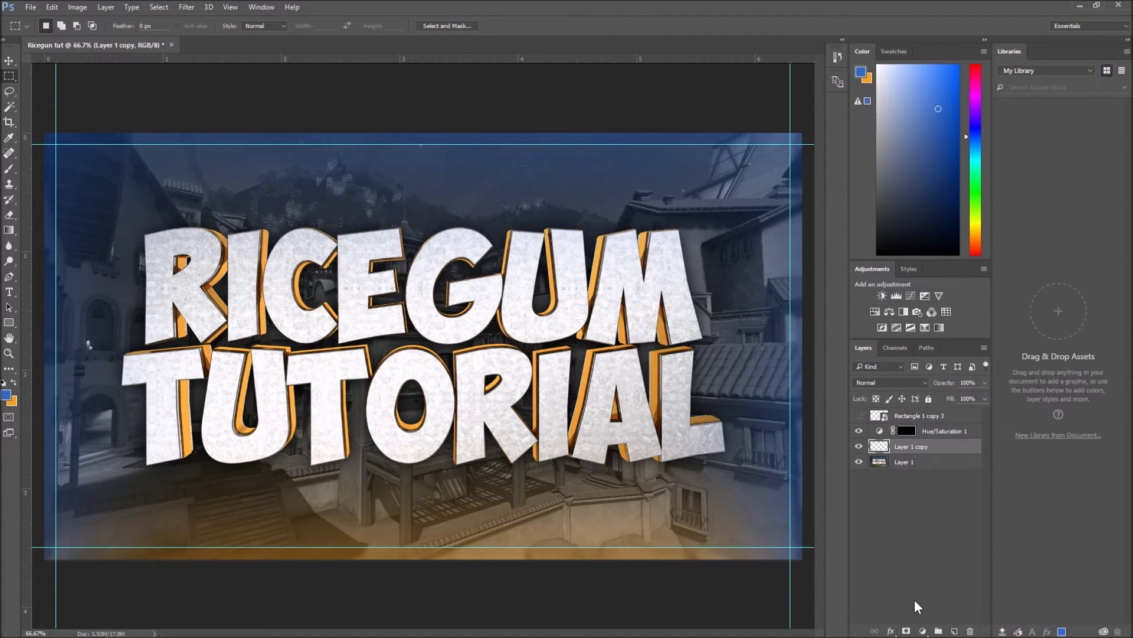
pyautogui.click(921, 437)
pyautogui.click(922, 446)
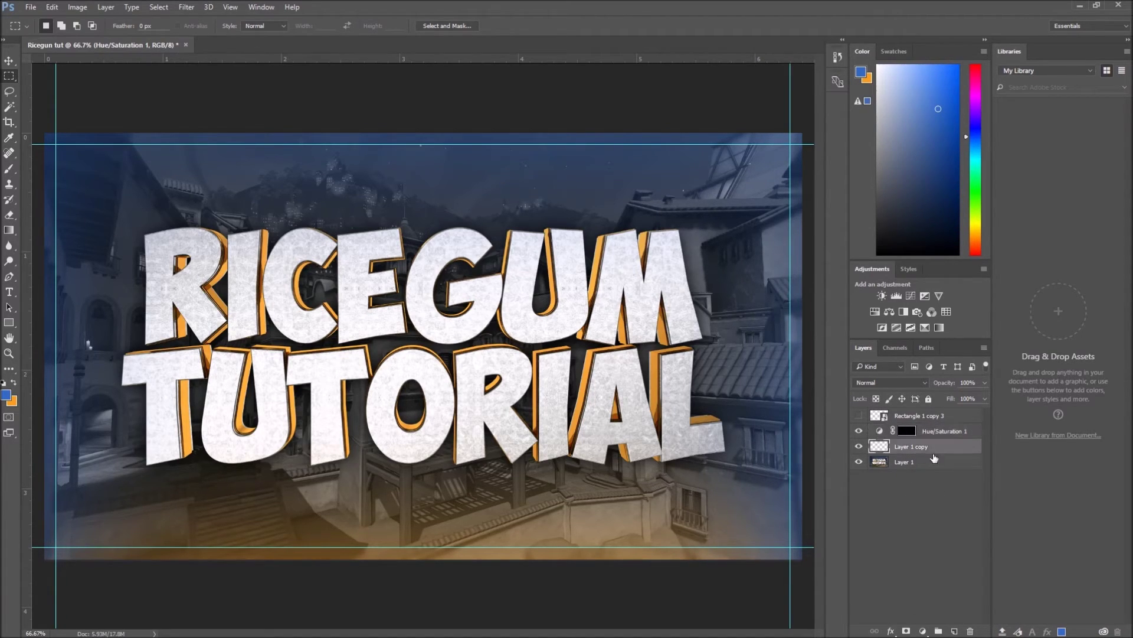
pyautogui.click(923, 631)
pyautogui.click(974, 422)
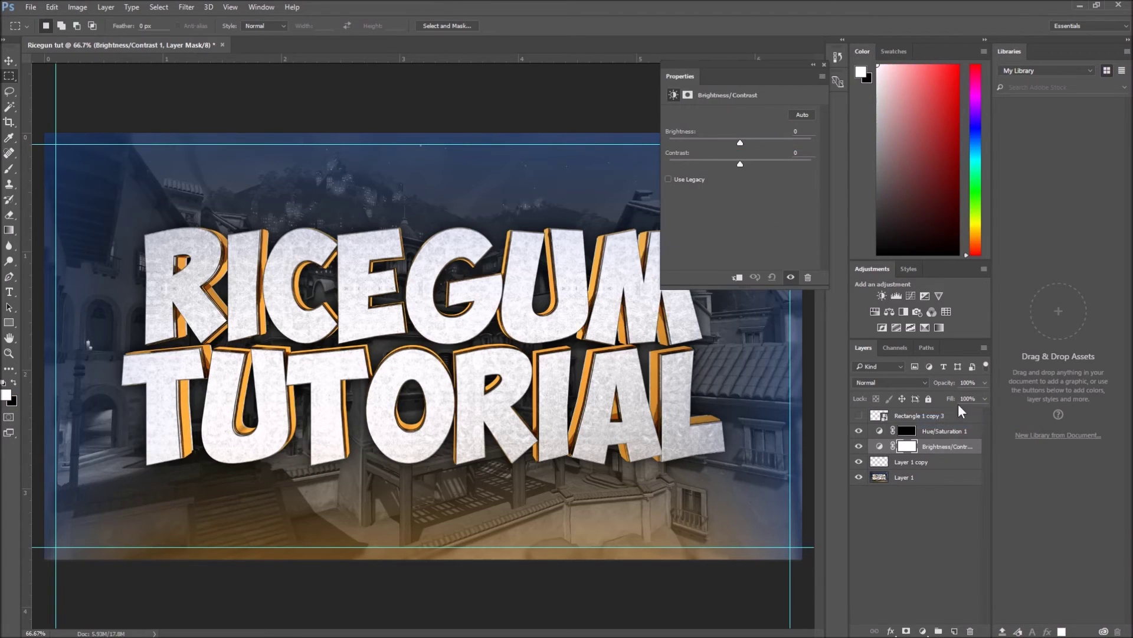
pyautogui.click(796, 153)
pyautogui.write('25')
pyautogui.click(811, 60)
pyautogui.click(858, 431)
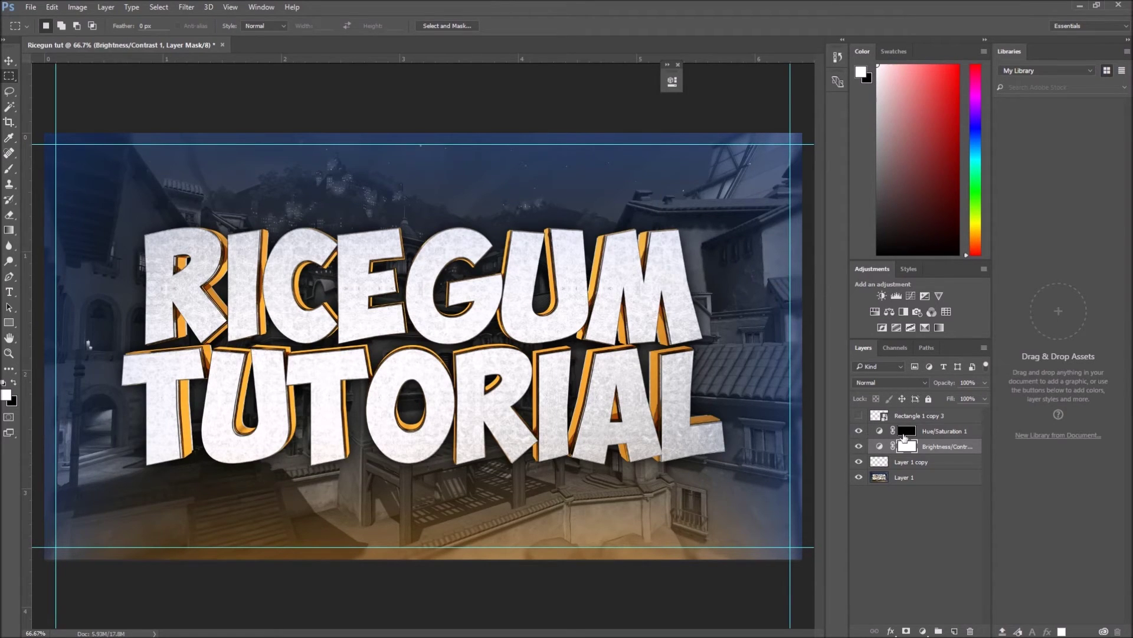
# - Replace the masked Hue/Saturation layer with a new unmasked Hue/Saturation adjustment layer and set its saturation to 20
pyautogui.click(968, 433)
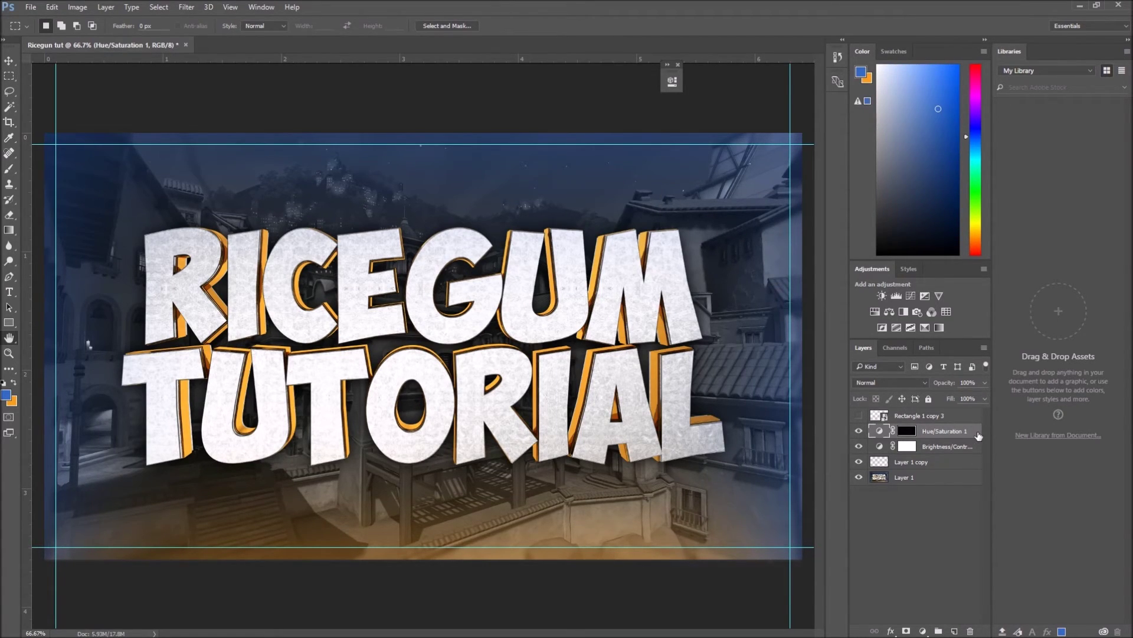
pyautogui.doubleClick(977, 436)
pyautogui.click(869, 384)
pyautogui.click(922, 631)
pyautogui.click(956, 498)
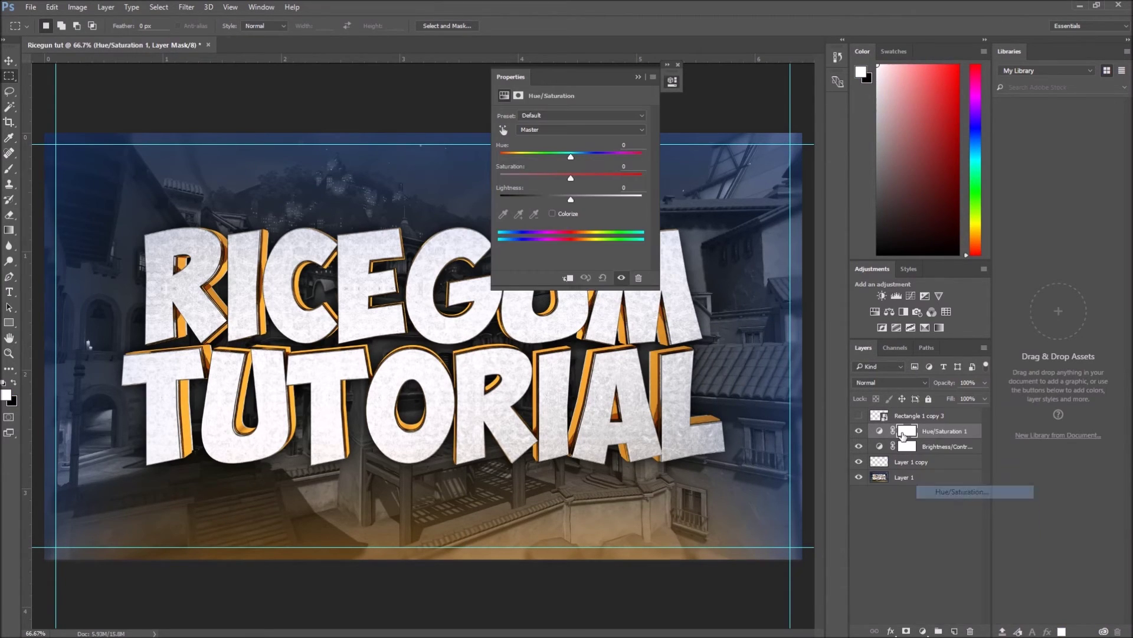
pyautogui.write('20')
pyautogui.click(679, 63)
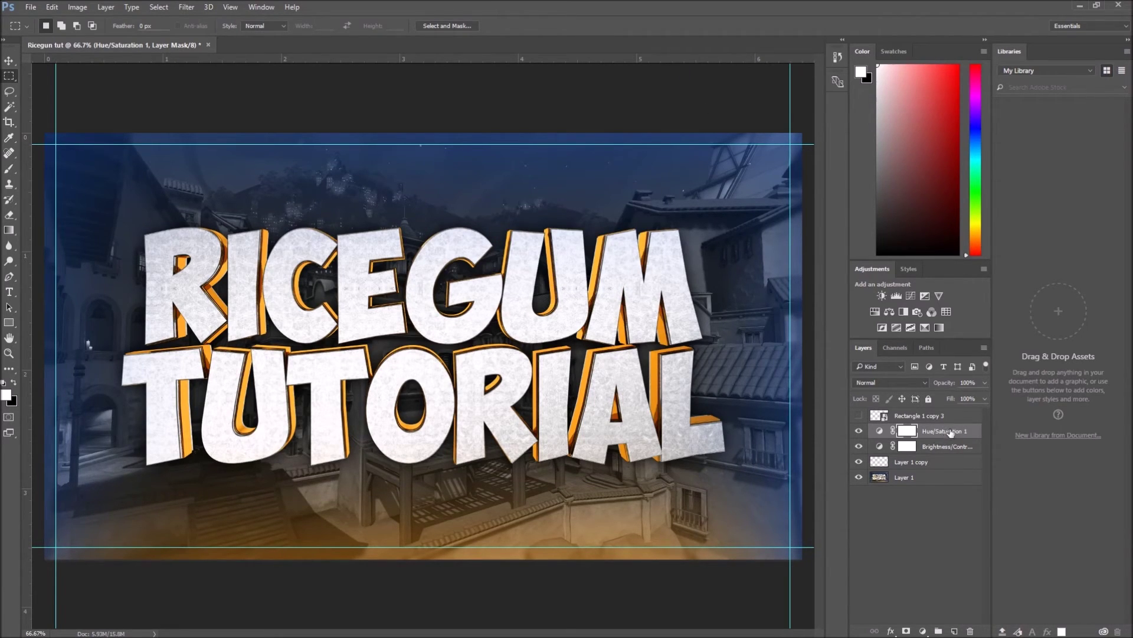
# - Merge the Hue/Saturation, Brightness/Contrast and Layer 1 copy layers into one border layer and check it by its visibility
pyautogui.click(966, 434)
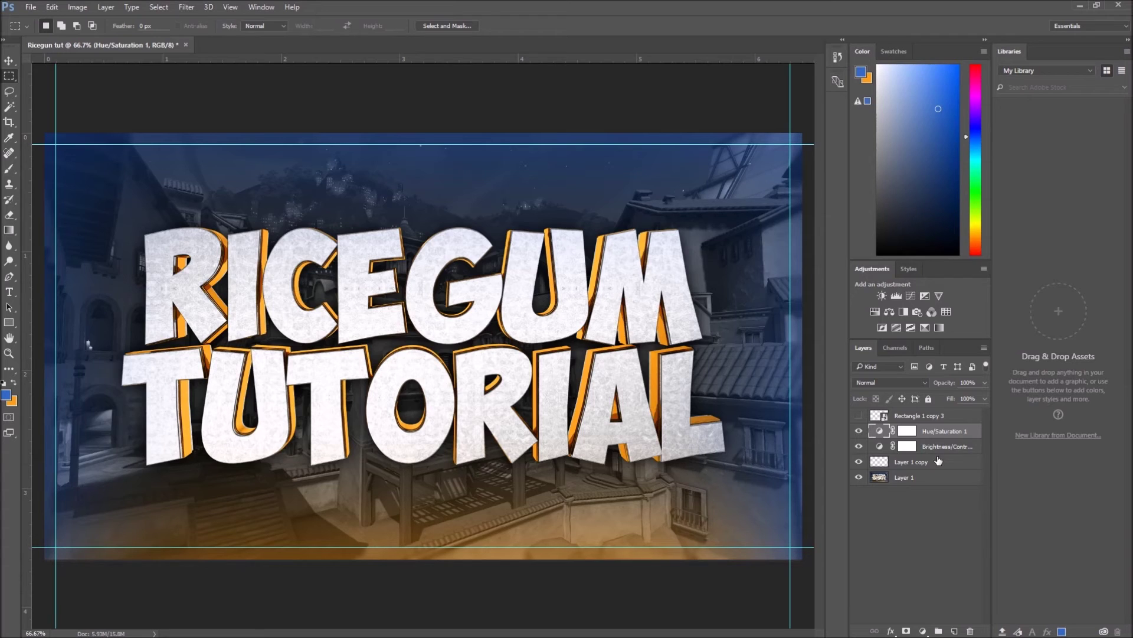
pyautogui.click(938, 461)
pyautogui.click(947, 433)
pyautogui.keyDown('shift'); pyautogui.click(949, 461); pyautogui.keyUp('shift')
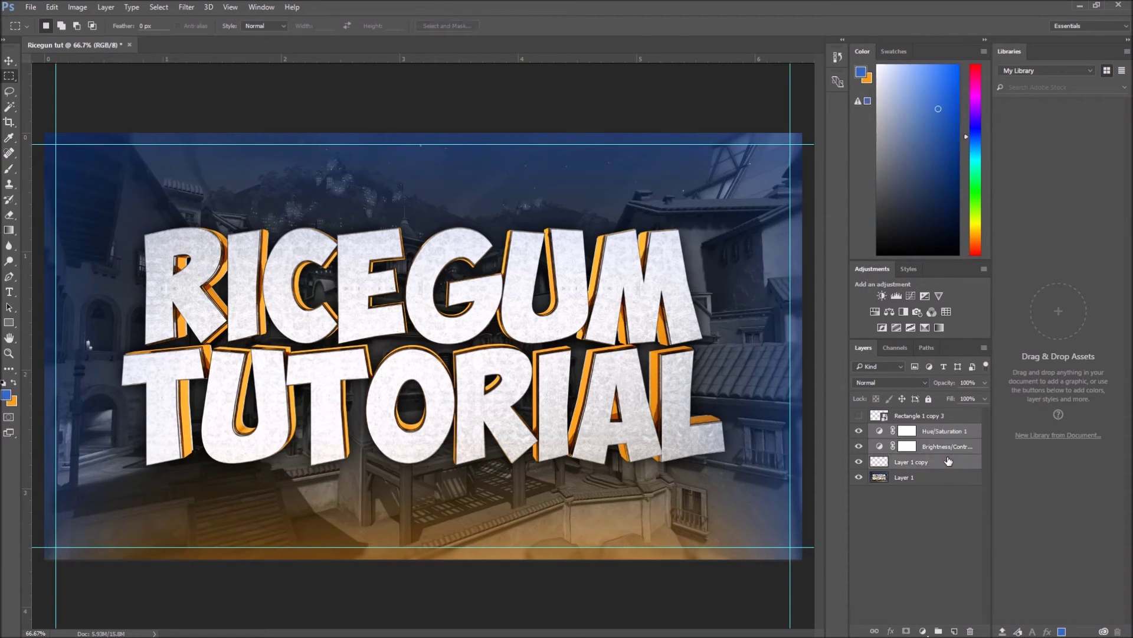
pyautogui.rightClick(949, 461)
pyautogui.click(980, 459)
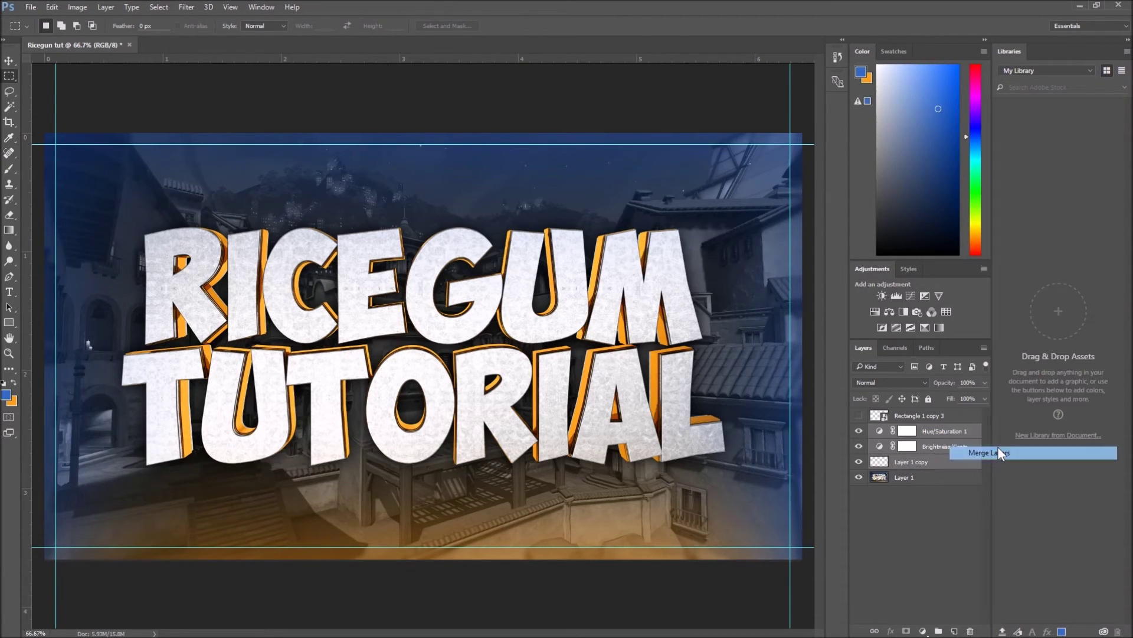
pyautogui.click(859, 434)
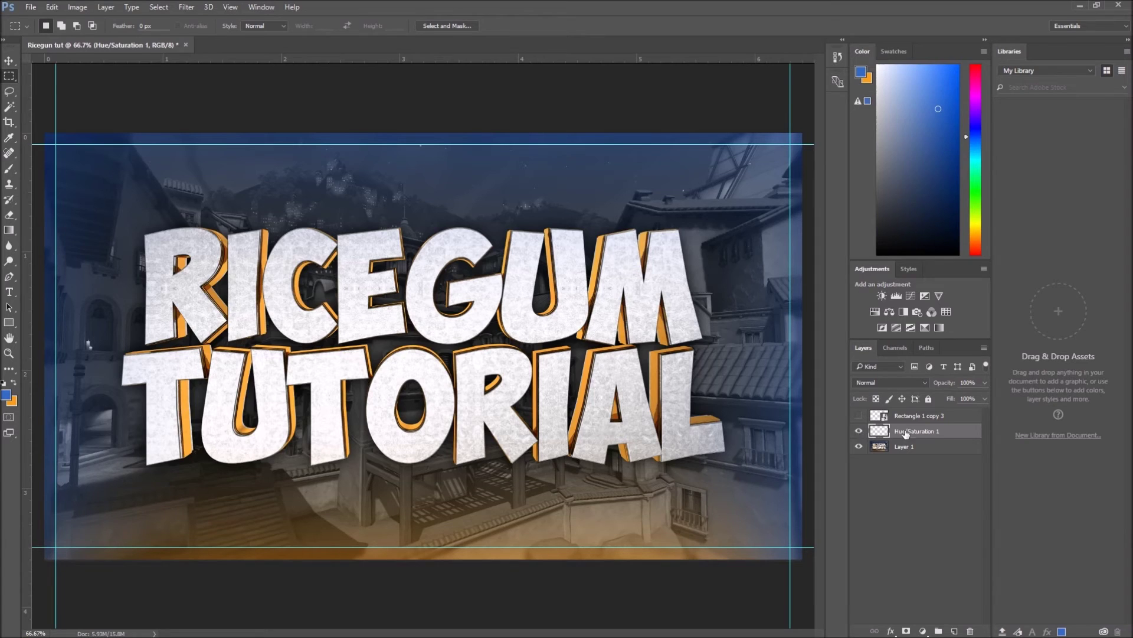
# - Add a black Drop Shadow to the merged border layer with 100% opacity, 0 px distance, 0% spread and 43 px size
pyautogui.doubleClick(953, 433)
pyautogui.moveTo(733, 348); pyautogui.dragTo(894, 191)
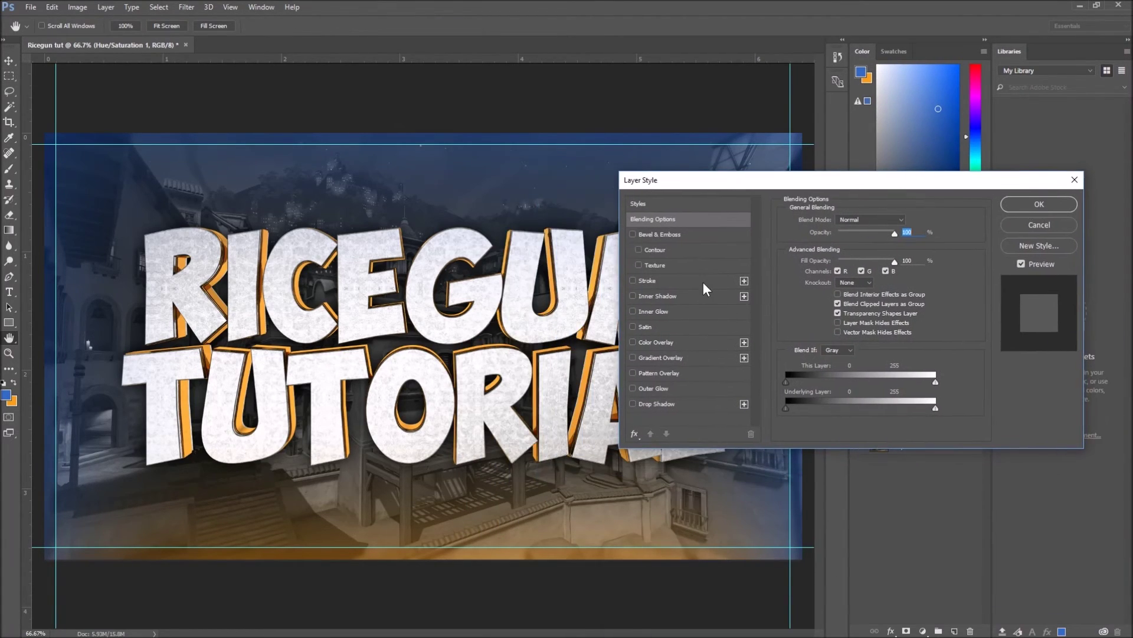
pyautogui.click(632, 404)
pyautogui.click(704, 405)
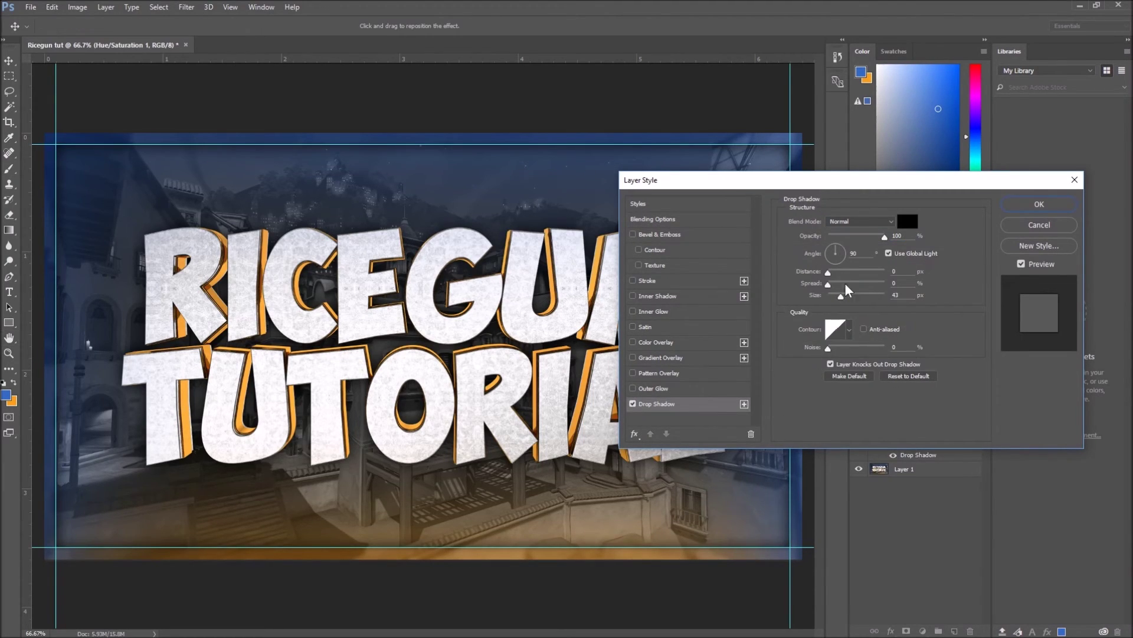
pyautogui.click(885, 237)
pyautogui.press('Return')
# - Move the upper horizontal guide off the image to above the canvas edge
pyautogui.press('m')
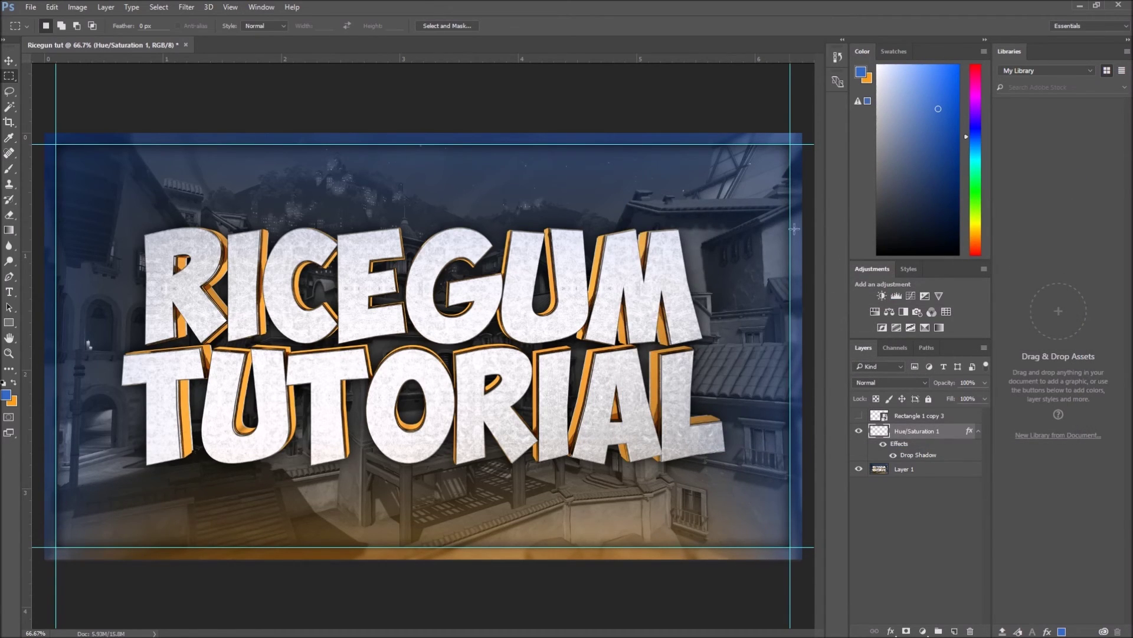
pyautogui.click(10, 61)
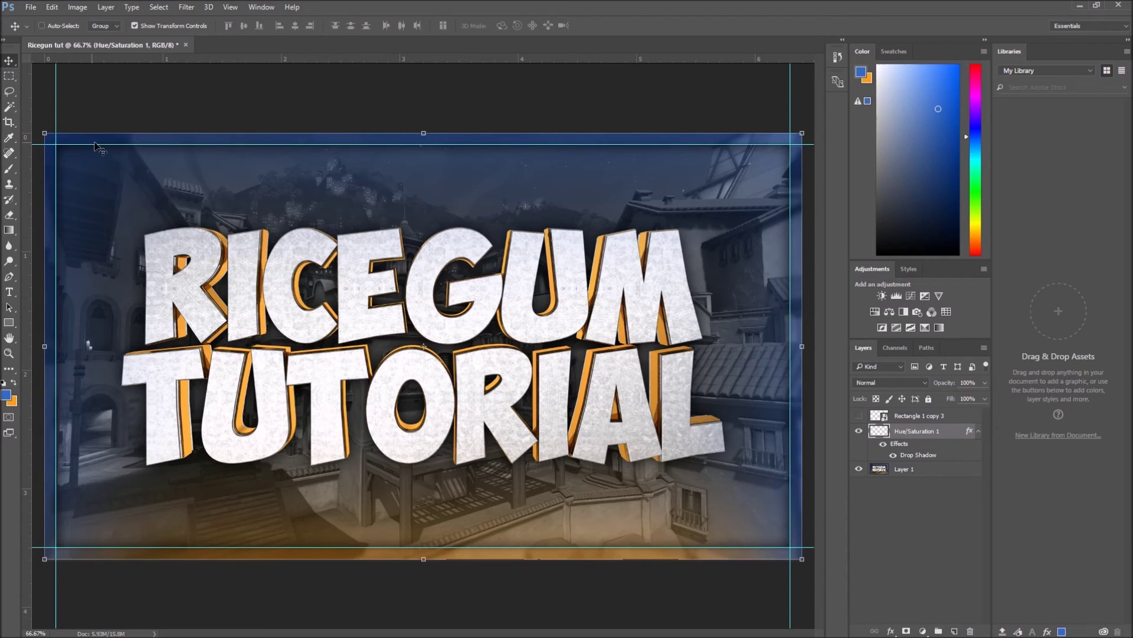
pyautogui.moveTo(103, 135); pyautogui.dragTo(110, 97)
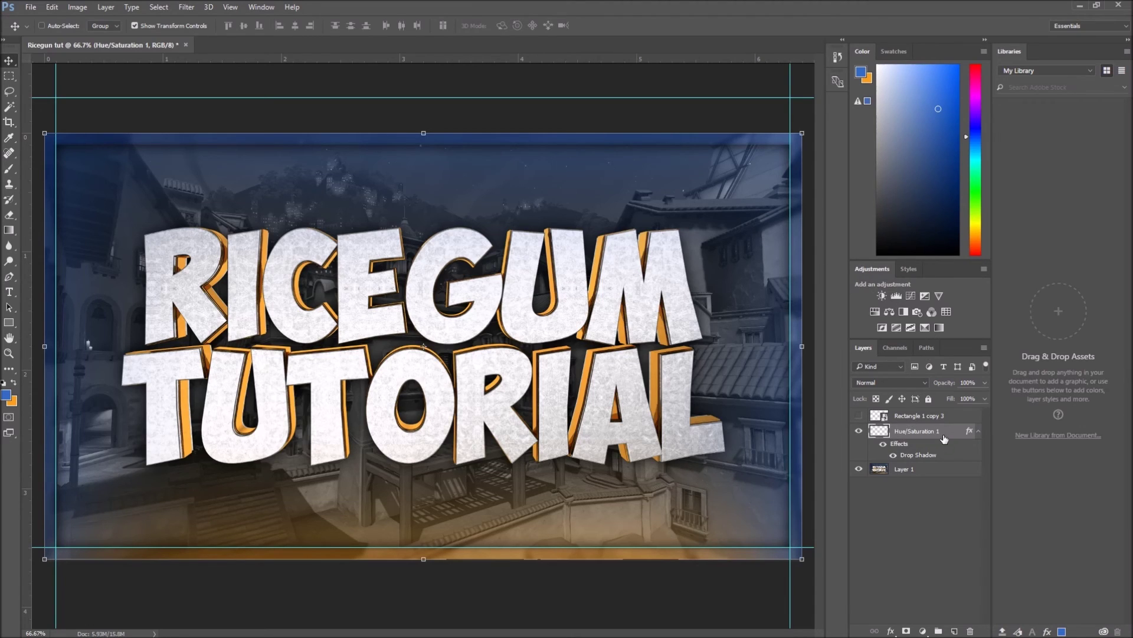
# - Select Layer 1 together with the merged border layer
pyautogui.click(942, 472)
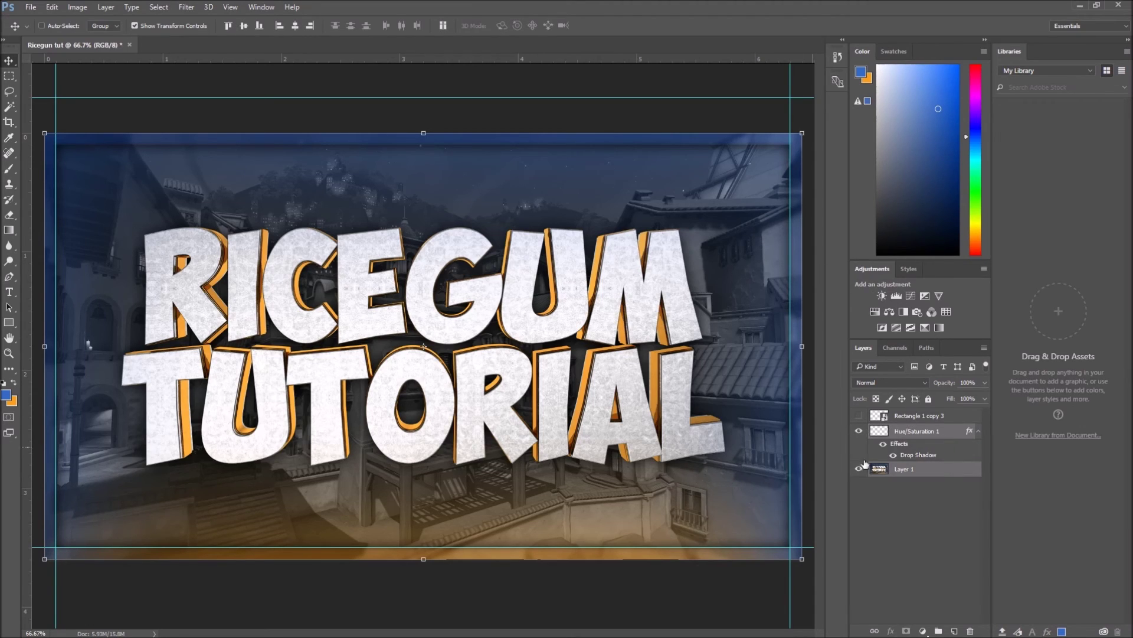